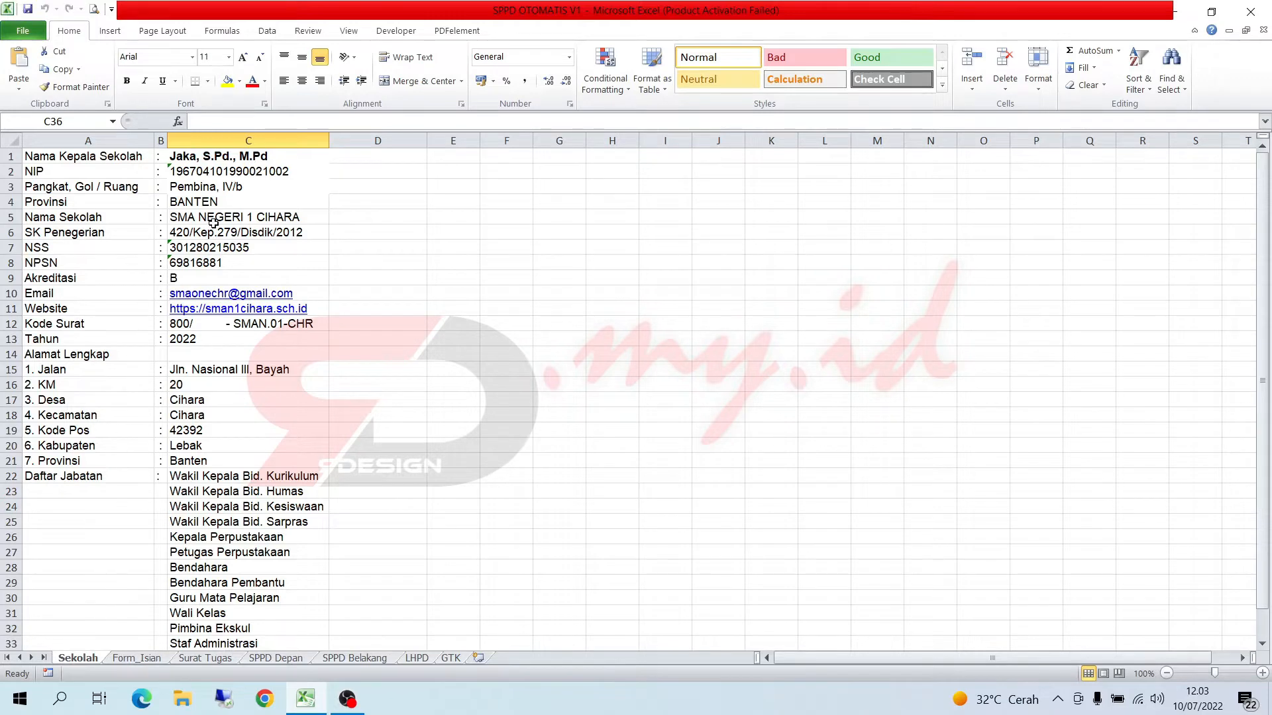
# - Examine the school data on the Sekolah sheet and the Surat Tugas, SPPD Depan, SPPD Belakang, LHPD and GTK sheets
pyautogui.click(210, 192)
pyautogui.click(276, 227)
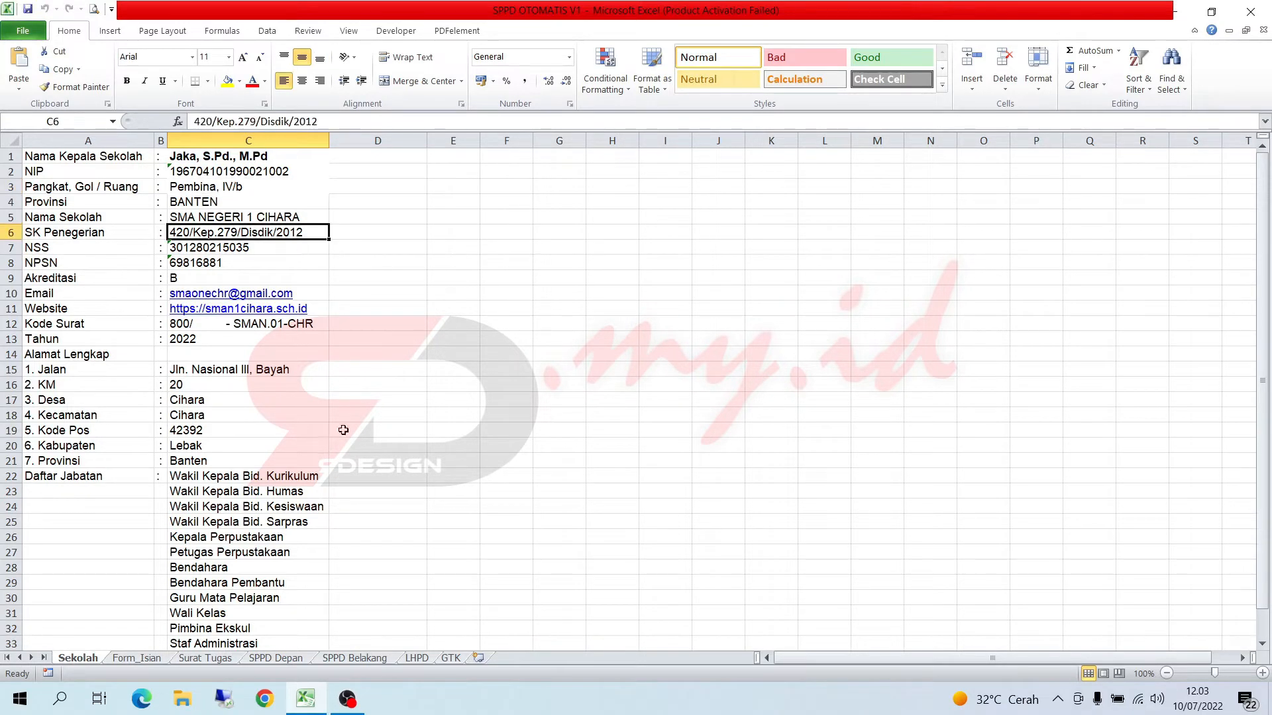
pyautogui.click(156, 659)
pyautogui.click(186, 662)
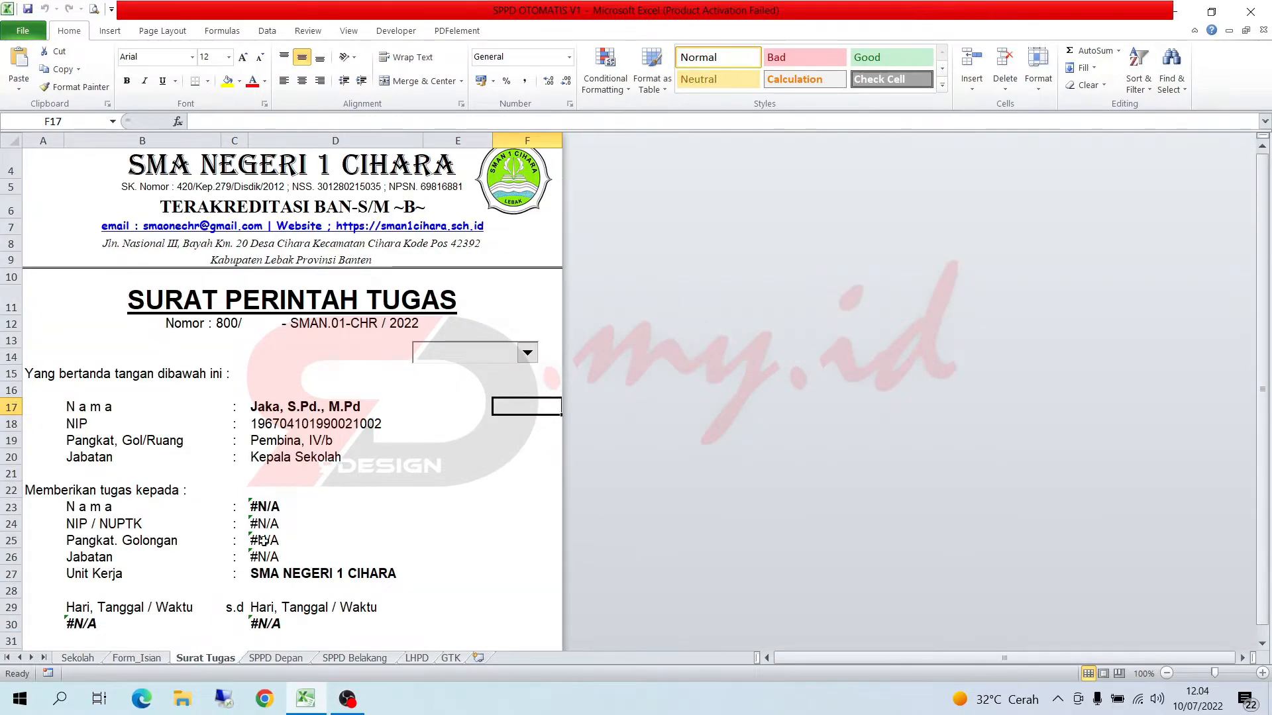
pyautogui.scroll(1, 265, 535)
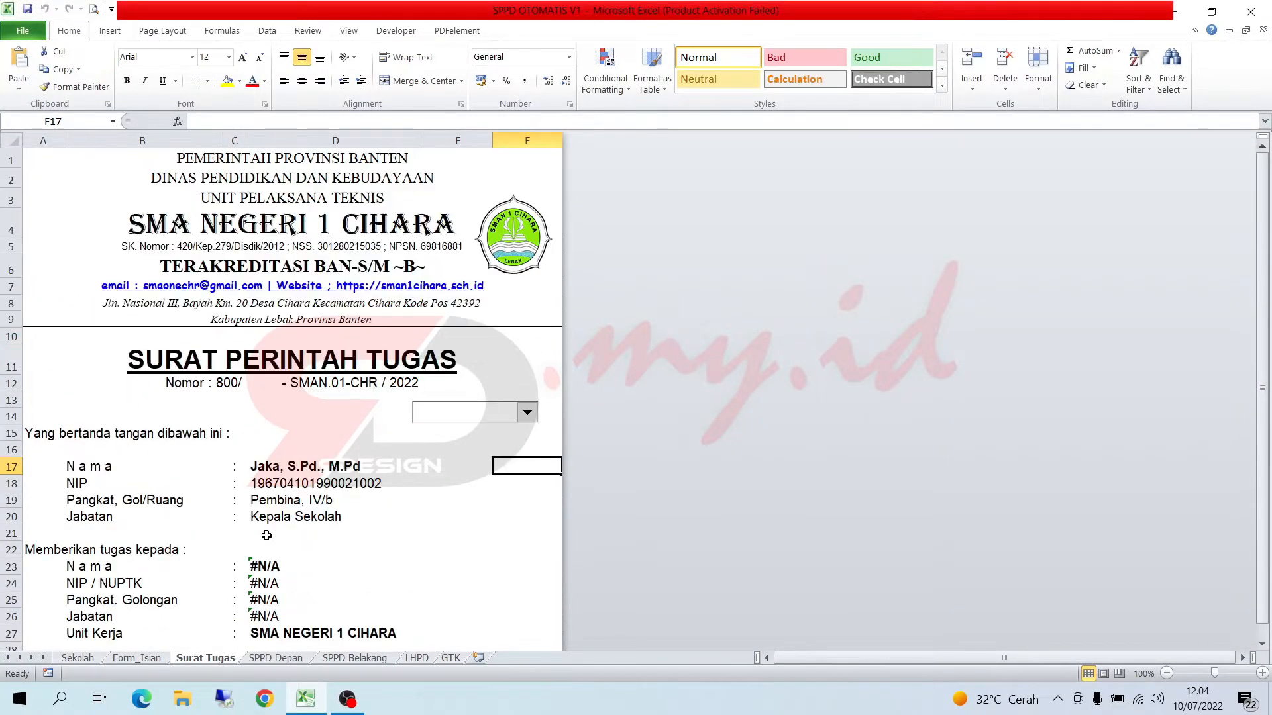
pyautogui.click(253, 658)
pyautogui.scroll(6, 252, 643)
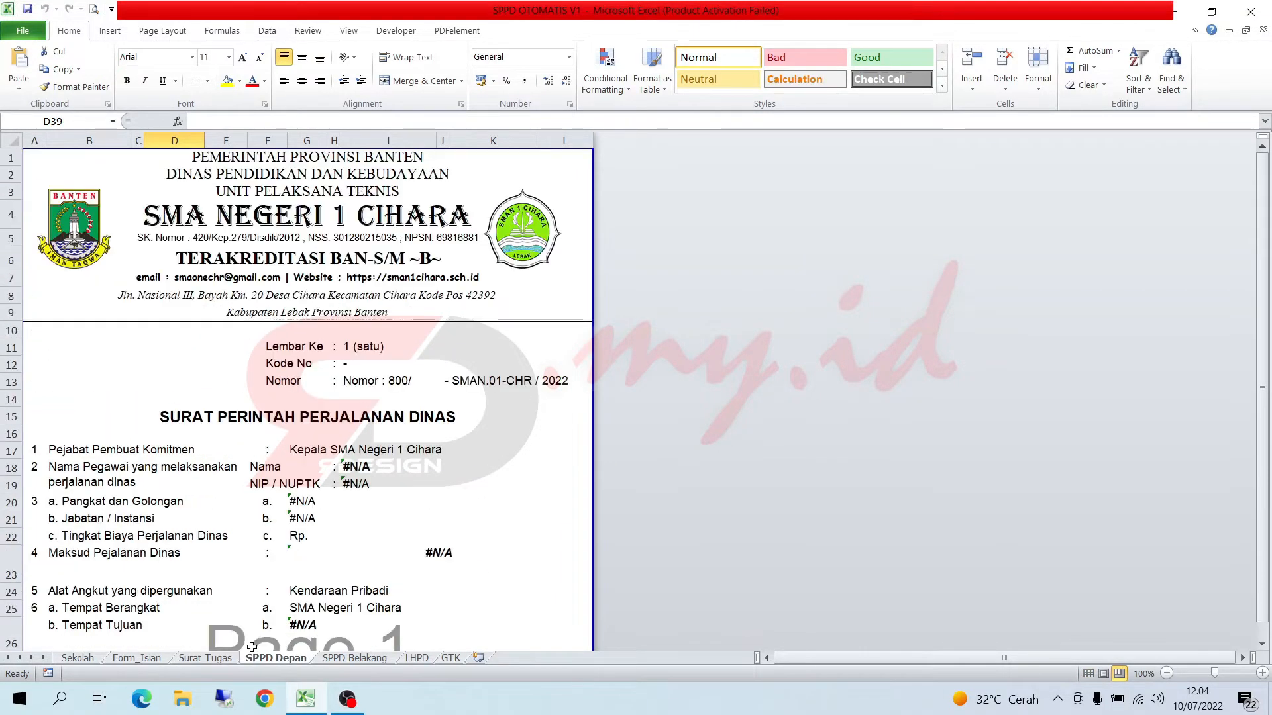
pyautogui.click(323, 659)
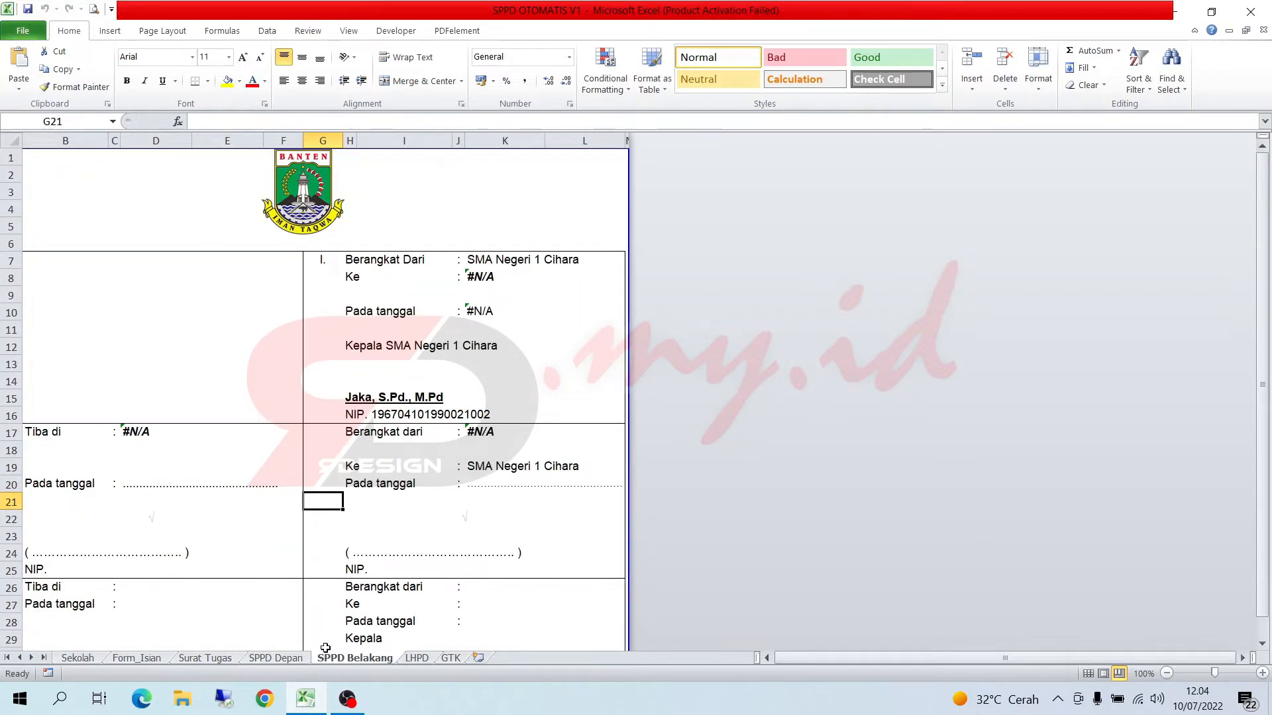
pyautogui.click(416, 659)
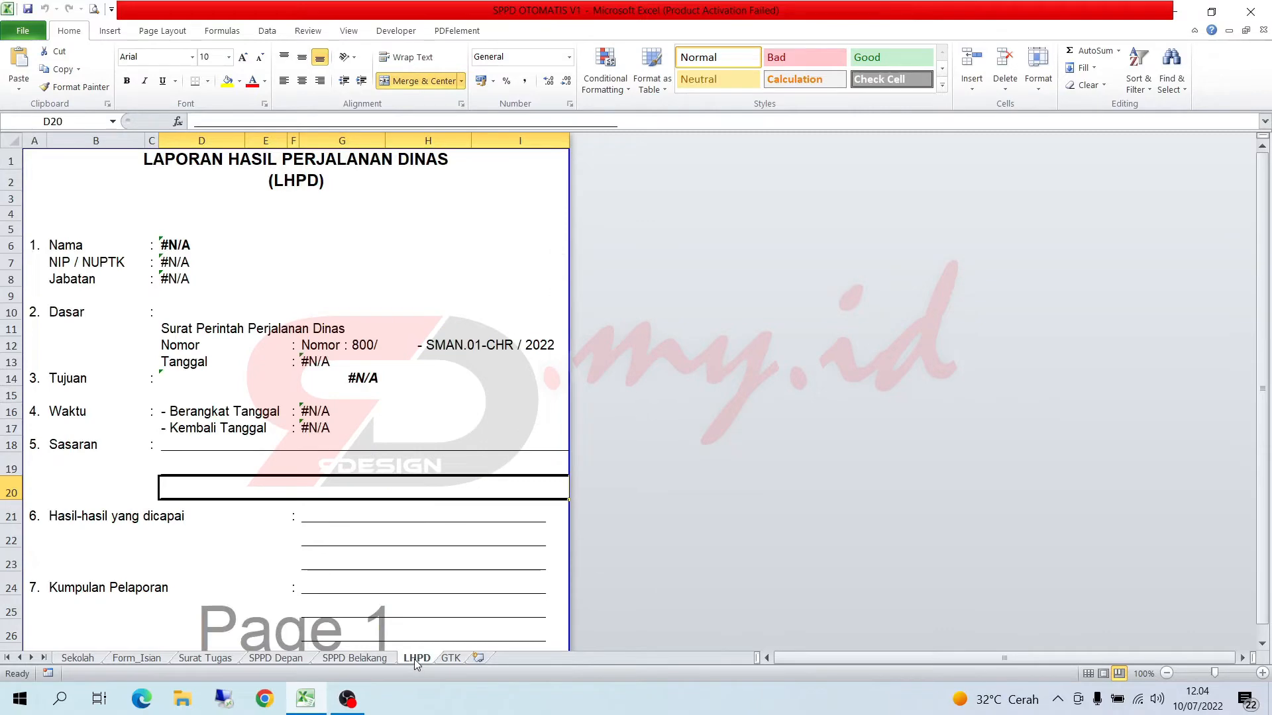
pyautogui.click(441, 659)
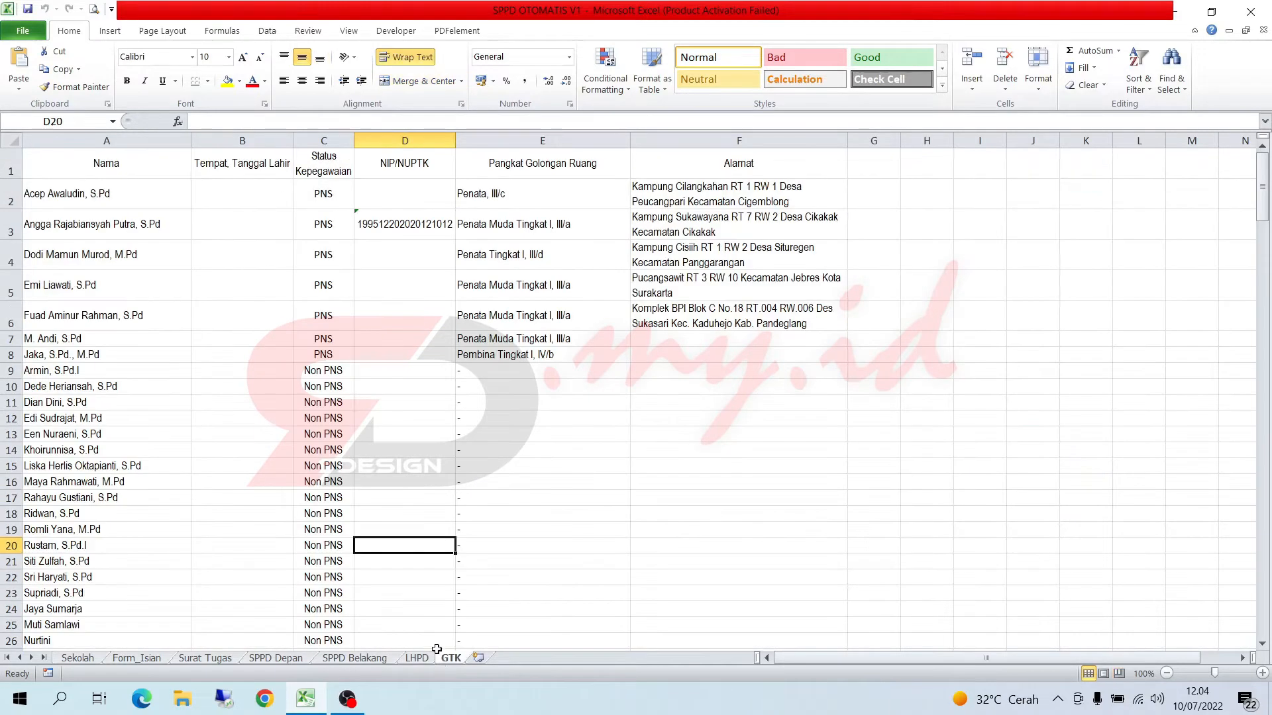
# - On the Form_Isian sheet, enter the letter code 11.07.2022 12.04 in the first row's Kode Surat cell
pyautogui.click(92, 660)
pyautogui.click(122, 662)
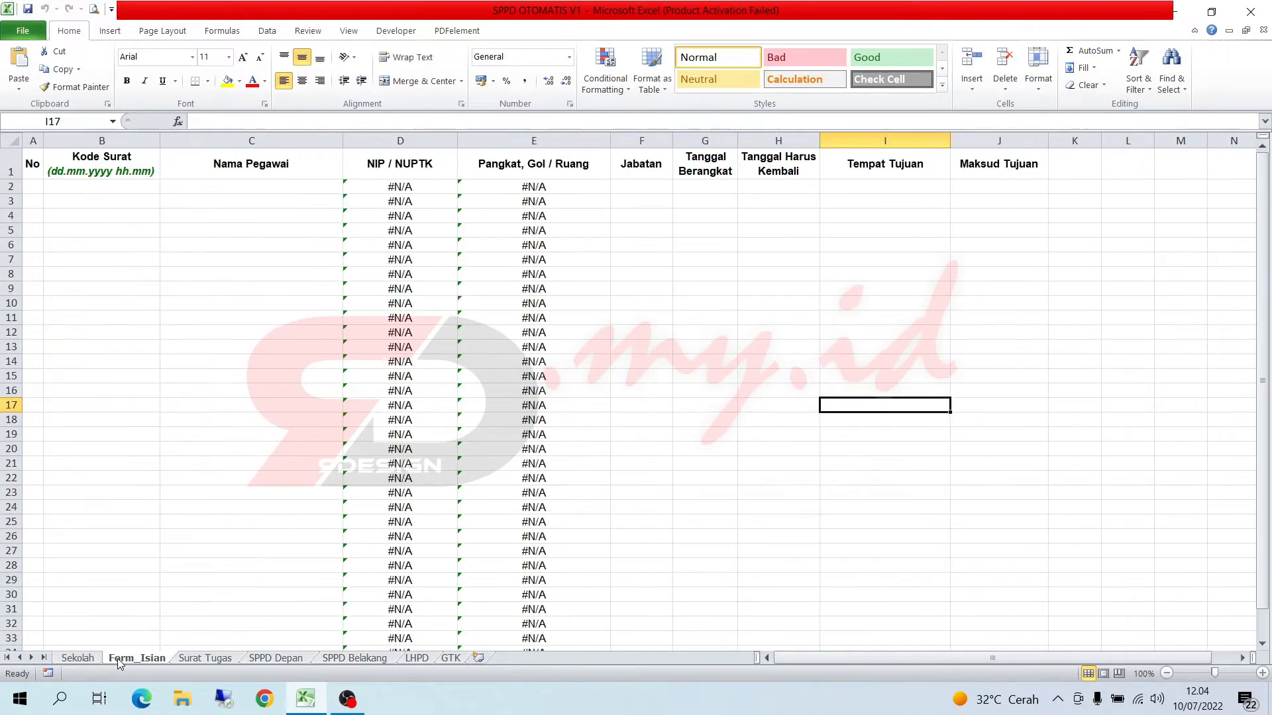
pyautogui.click(103, 187)
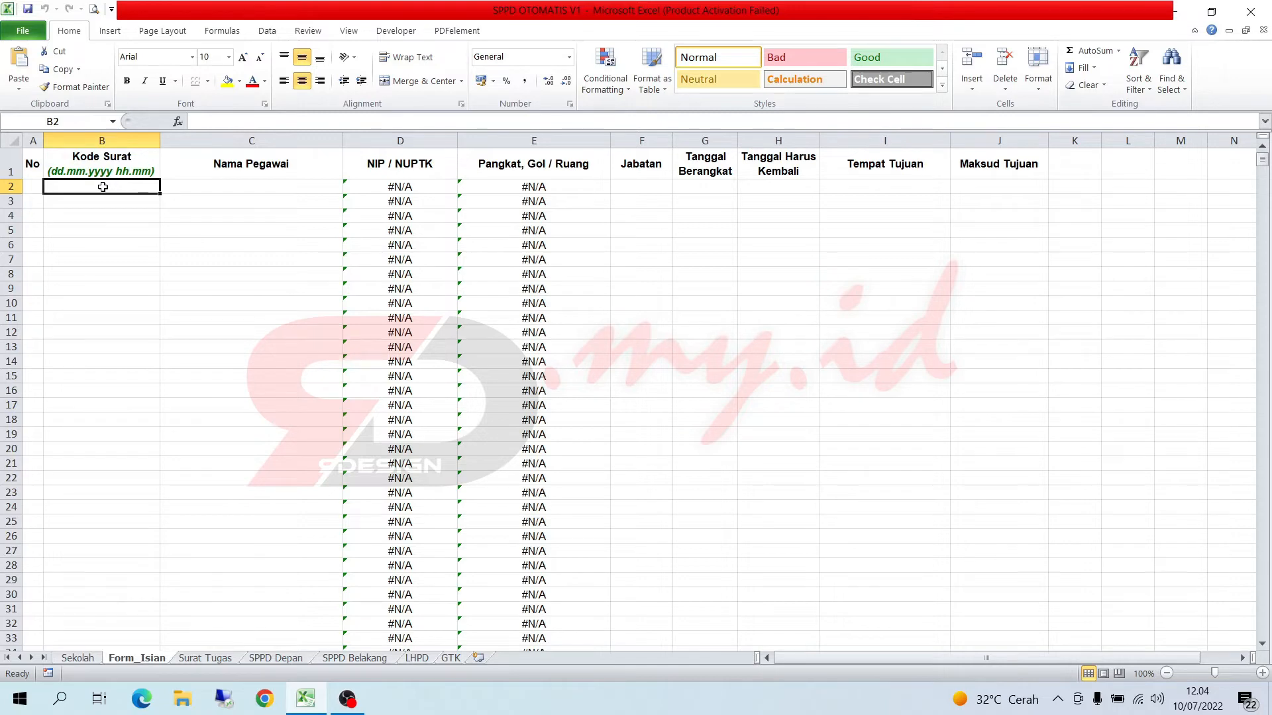
pyautogui.write('11')
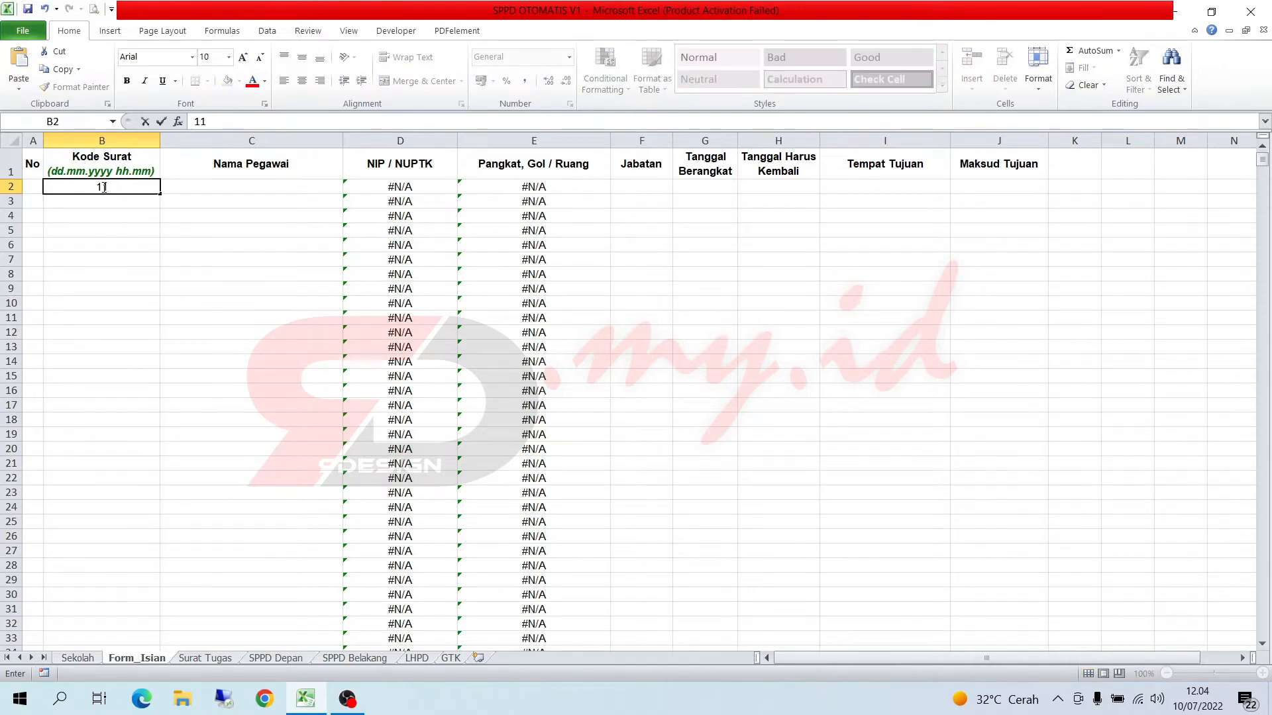
pyautogui.write('.07.2022 12.04')
pyautogui.press('Tab')
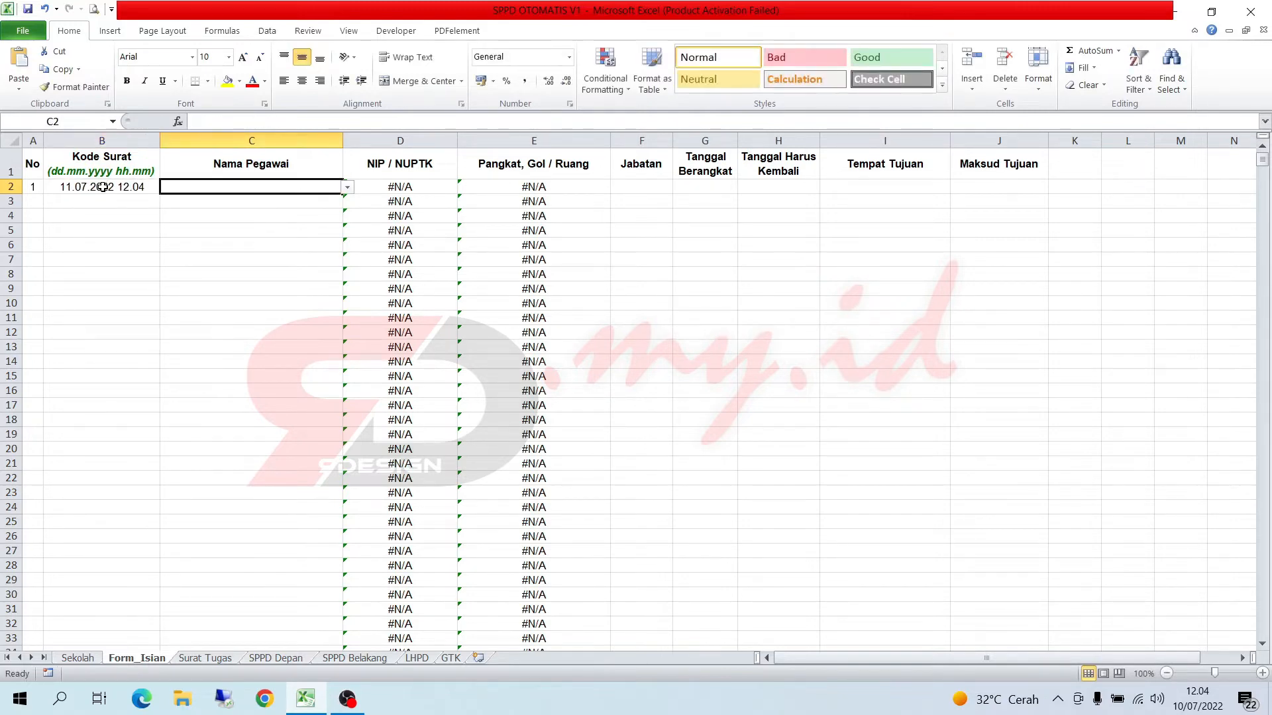
# - Choose the second listed employee as the first row's Nama Pegawai and fit the Pangkat, Gol / Ruang column to its contents
pyautogui.click(347, 189)
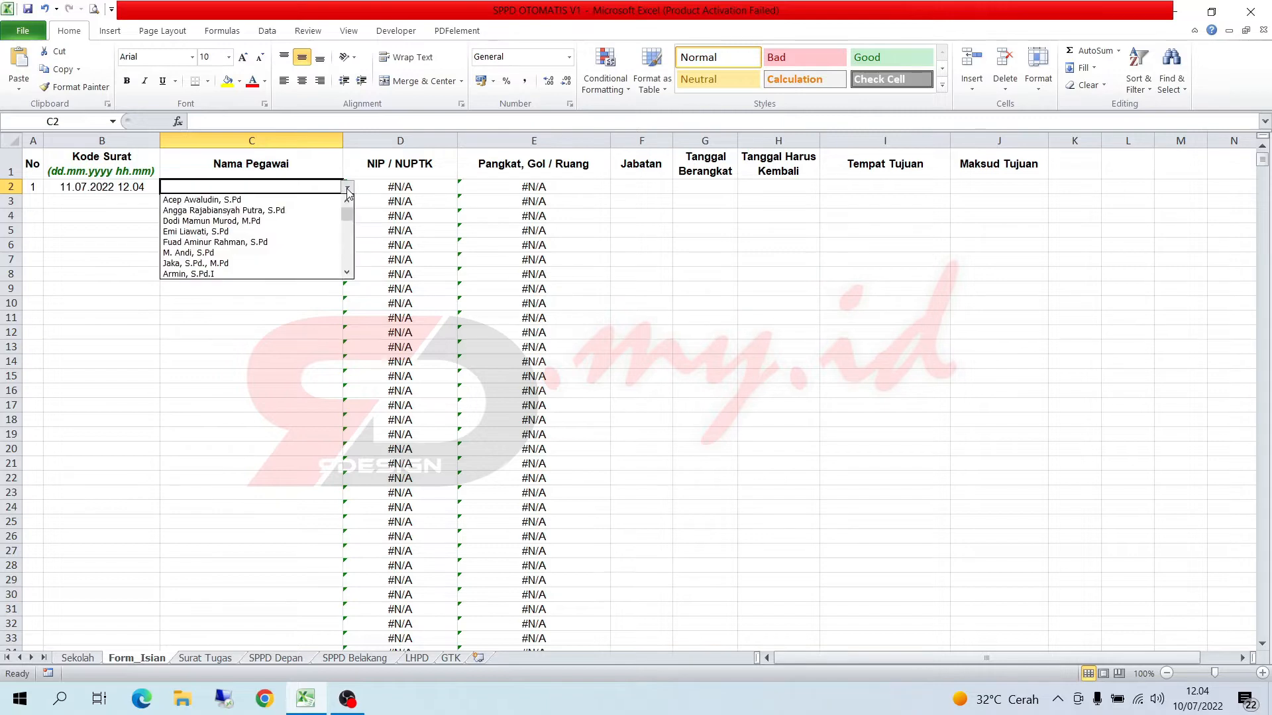
pyautogui.click(315, 211)
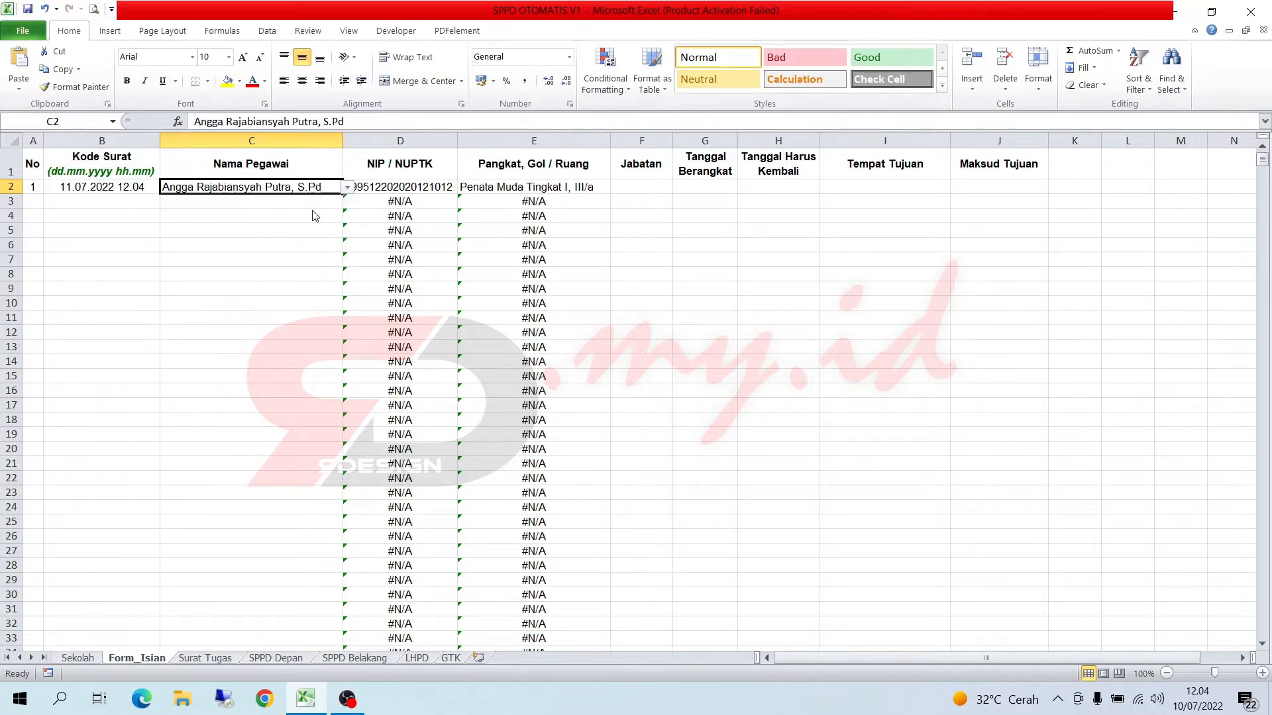
pyautogui.click(434, 215)
pyautogui.click(429, 189)
pyautogui.click(485, 188)
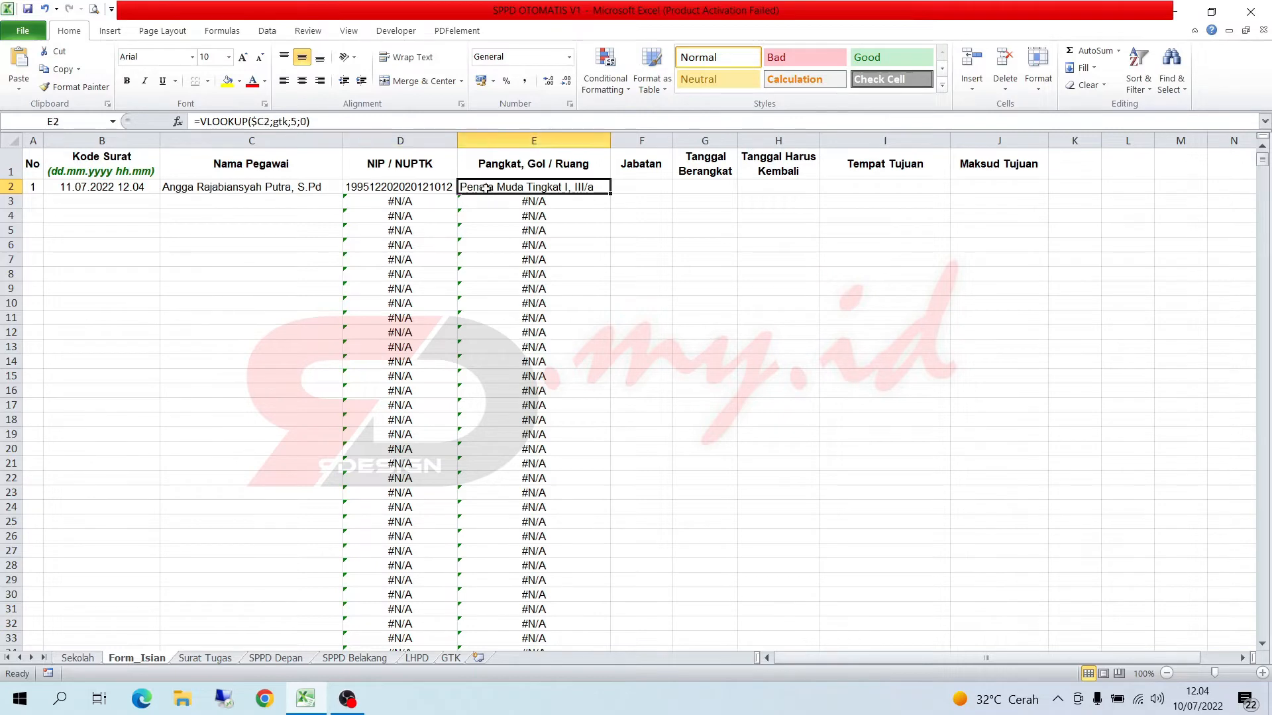
pyautogui.doubleClick(610, 140)
# - Set the first row's Jabatan to Wakil Kepala Bid. Sarpras and widen that column so the full text fits
pyautogui.click(638, 185)
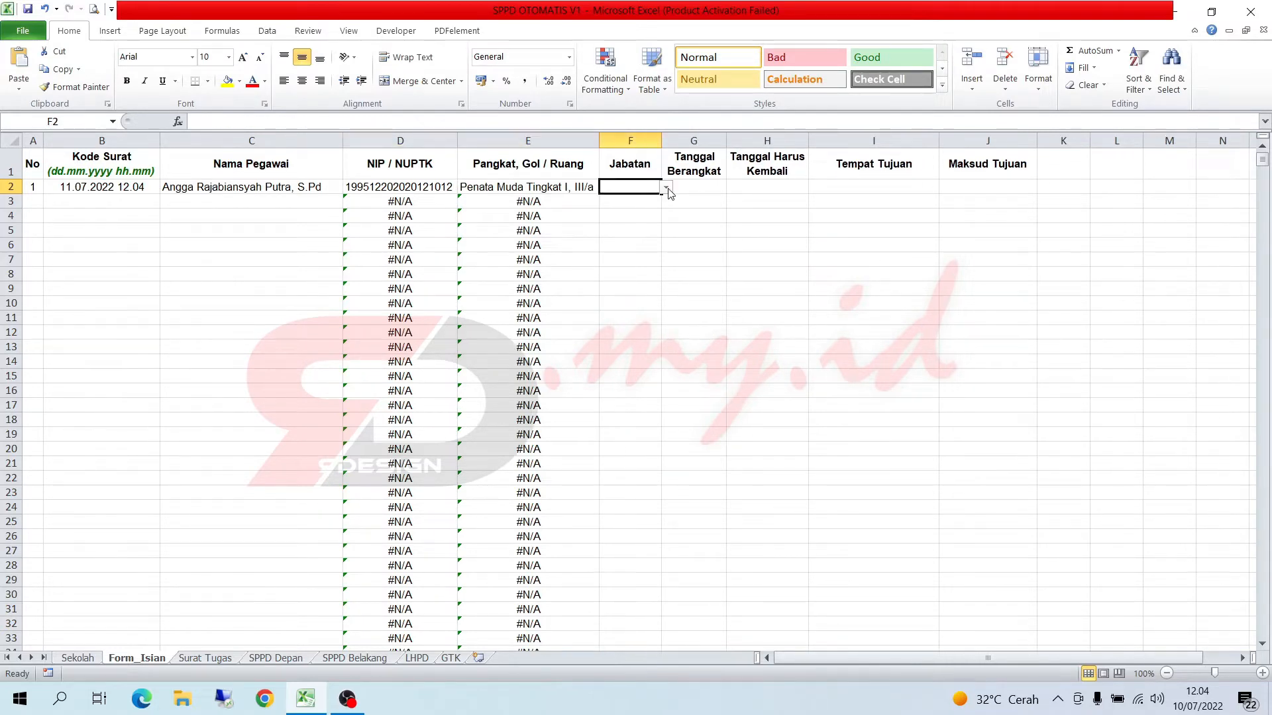
pyautogui.click(667, 189)
pyautogui.moveTo(661, 140); pyautogui.dragTo(724, 140)
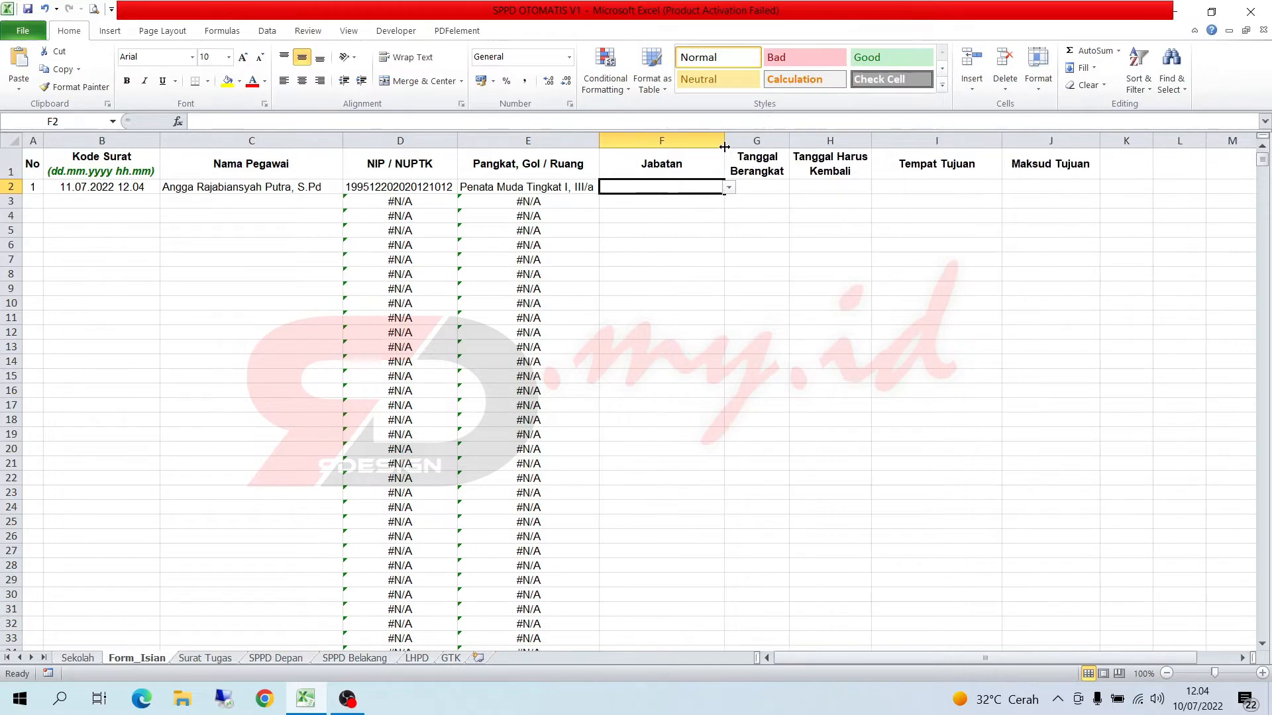
pyautogui.click(728, 187)
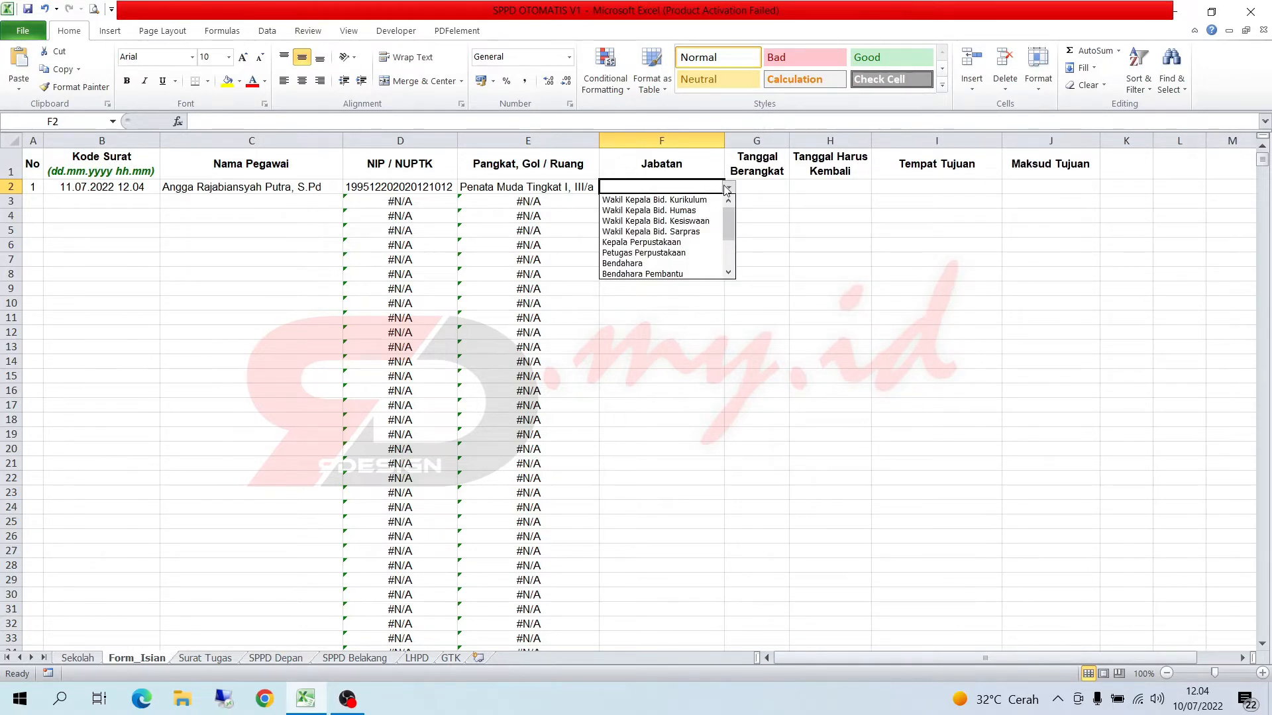
pyautogui.click(702, 232)
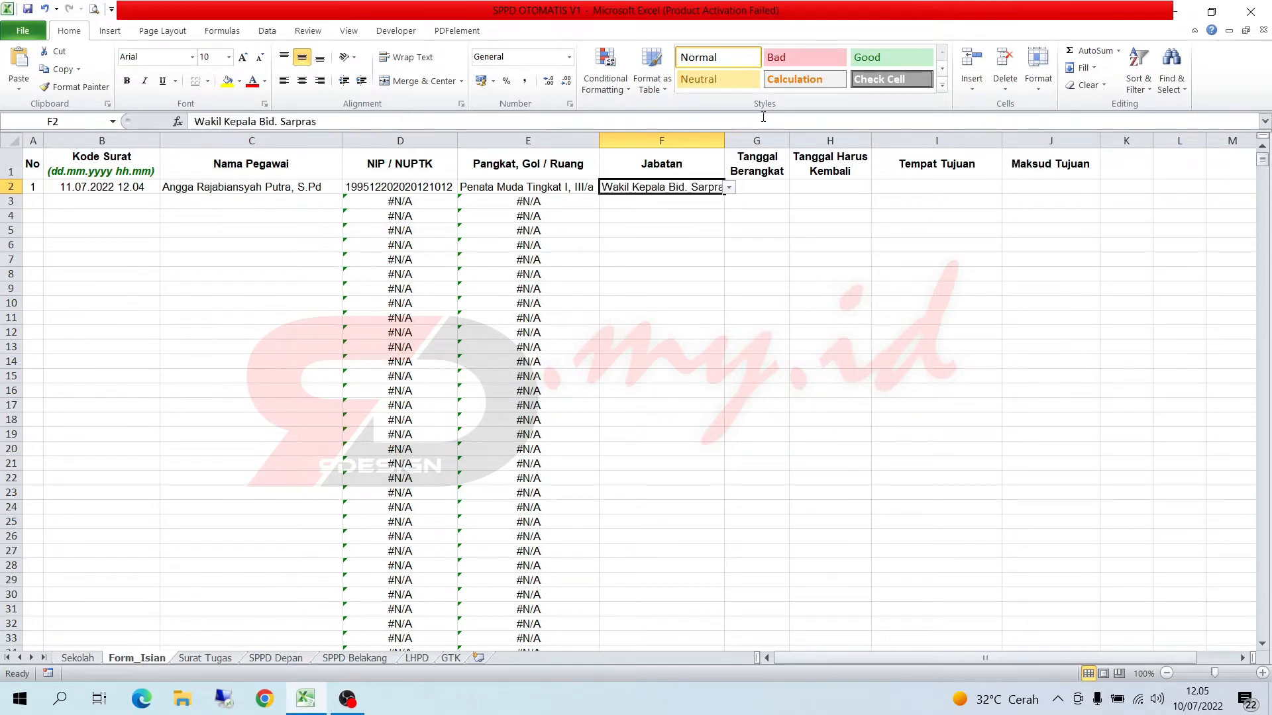
pyautogui.moveTo(725, 140); pyautogui.dragTo(756, 140)
# - Enter 11/07/2022 as the first row's departure date under Tanggal Berangkat
pyautogui.click(796, 186)
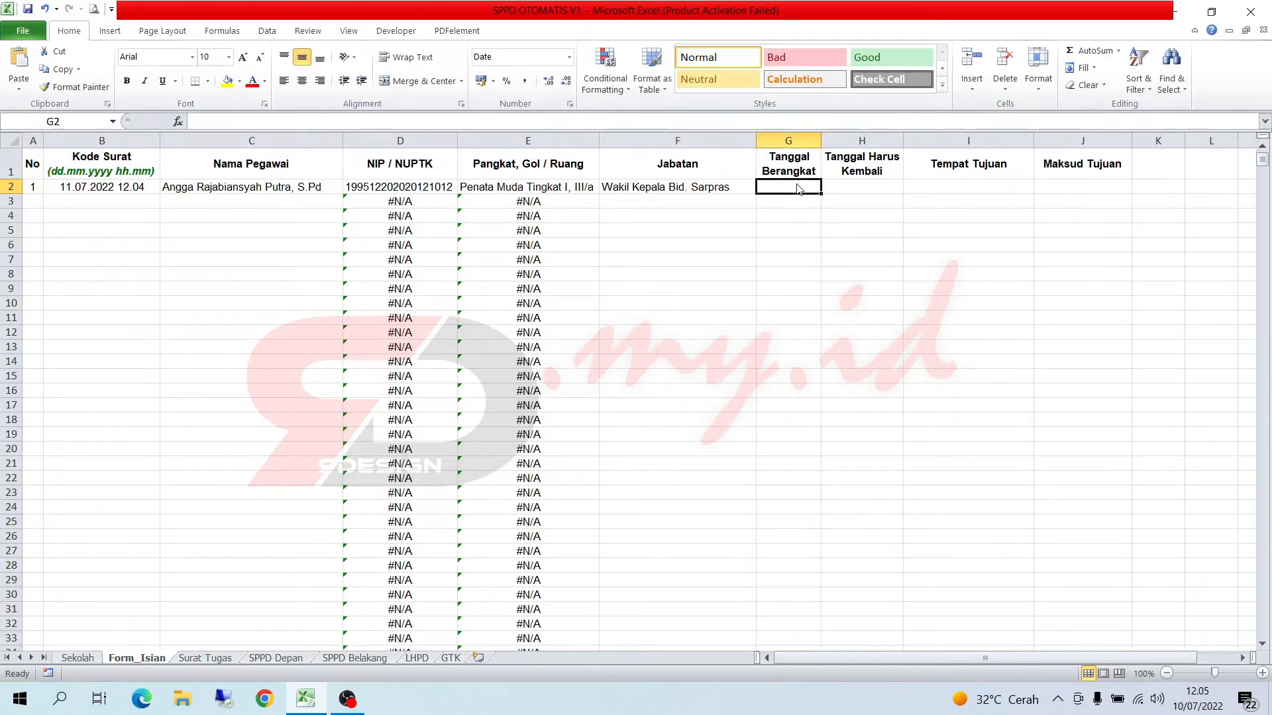
pyautogui.write('11')
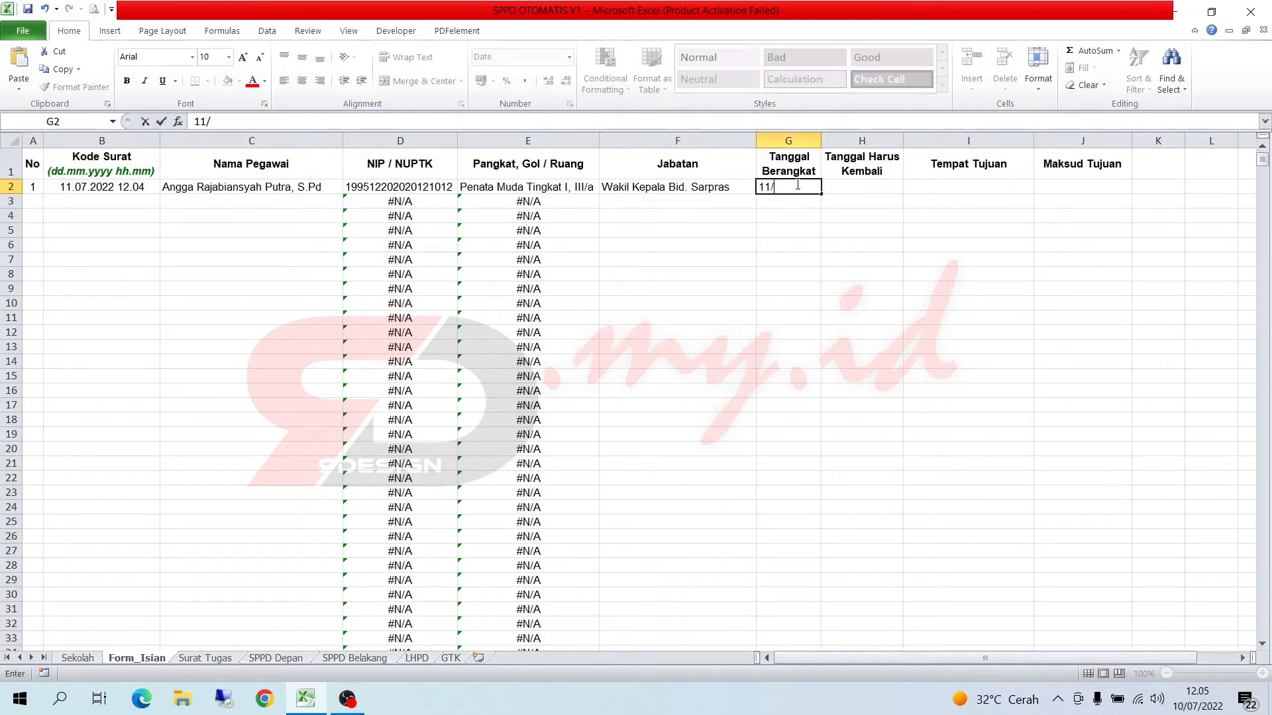
pyautogui.write('/07/2022')
pyautogui.press('Return')
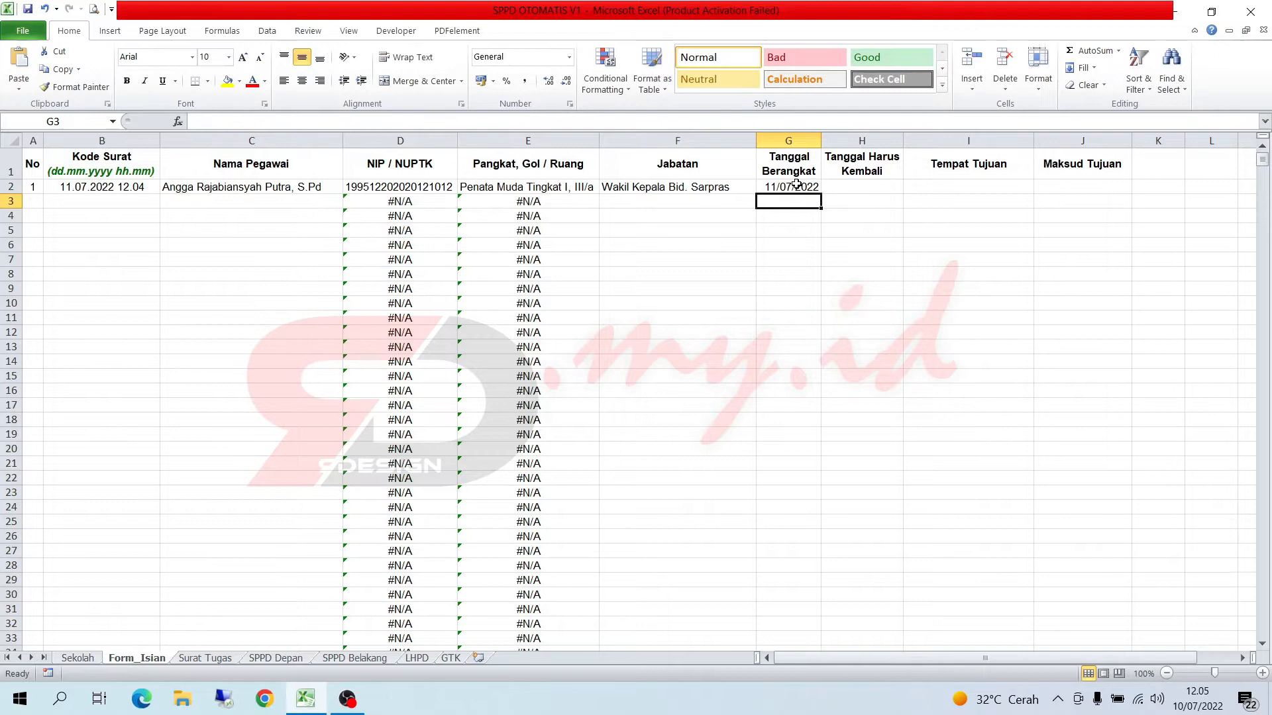
# - Enter 11/07/2022 as the first row's required return date under Tanggal Harus Kembali
pyautogui.click(858, 194)
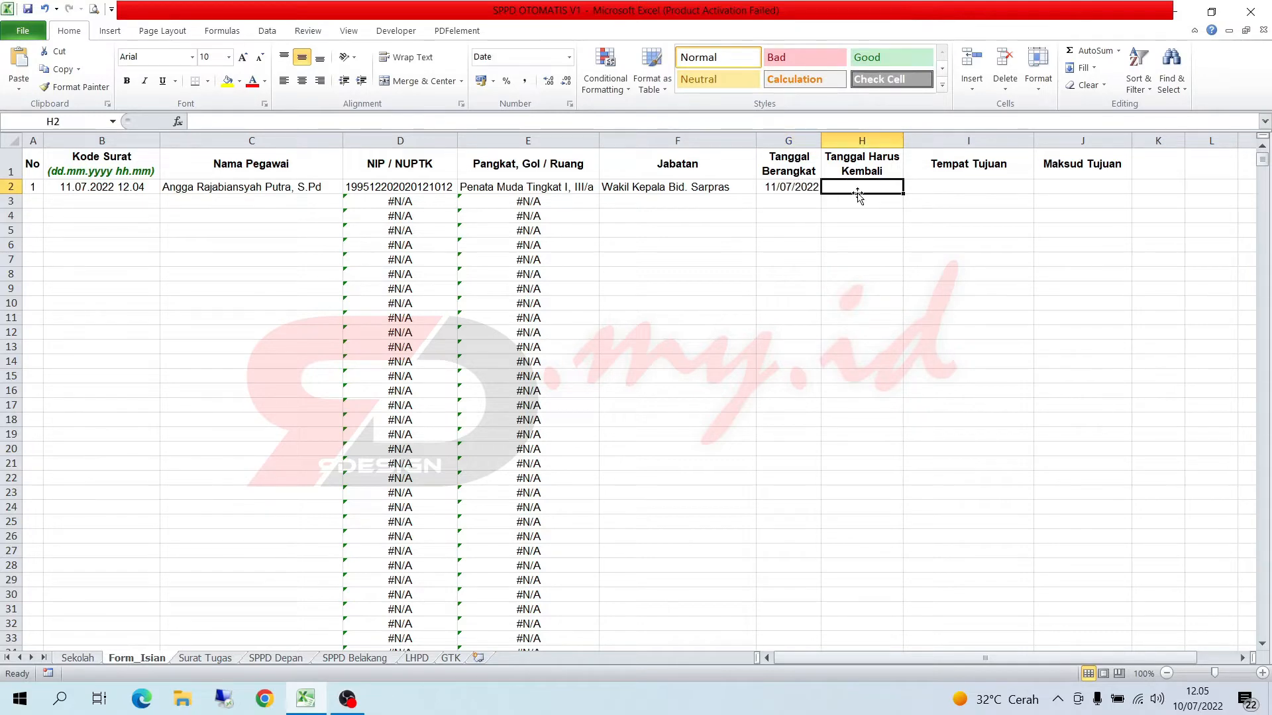
pyautogui.write('11')
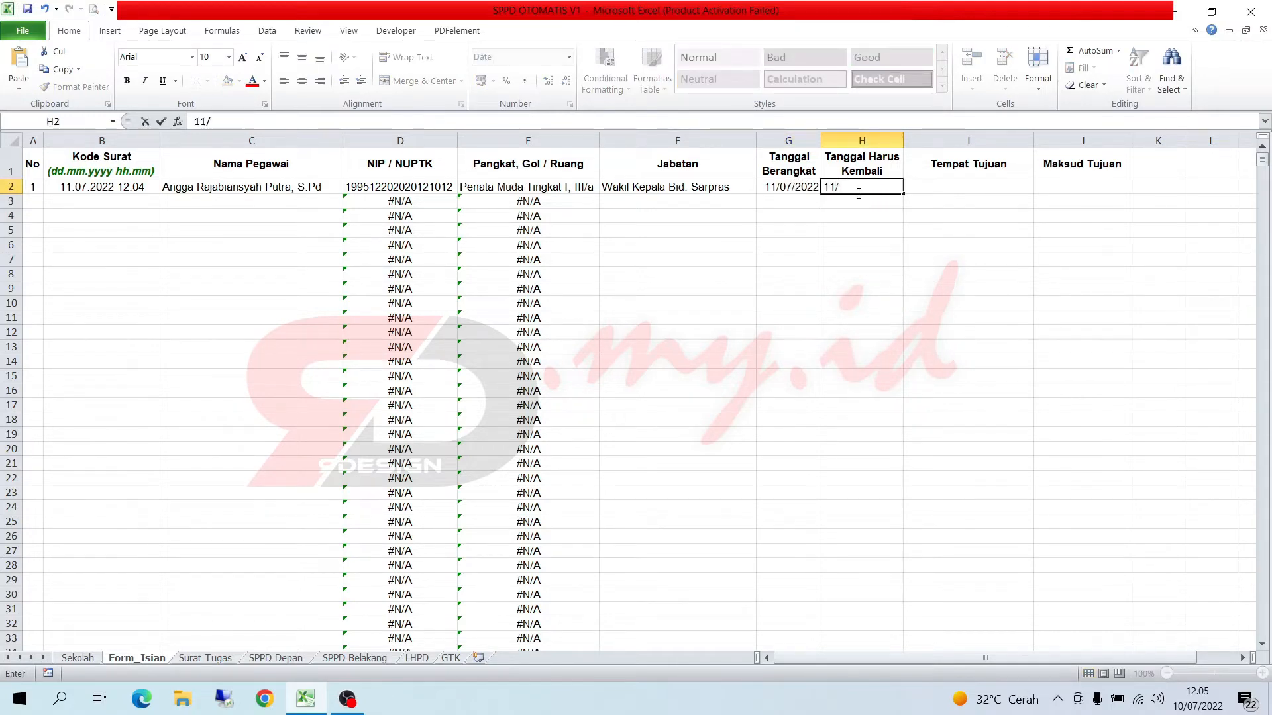
pyautogui.write('/07/2022')
pyautogui.press('Tab')
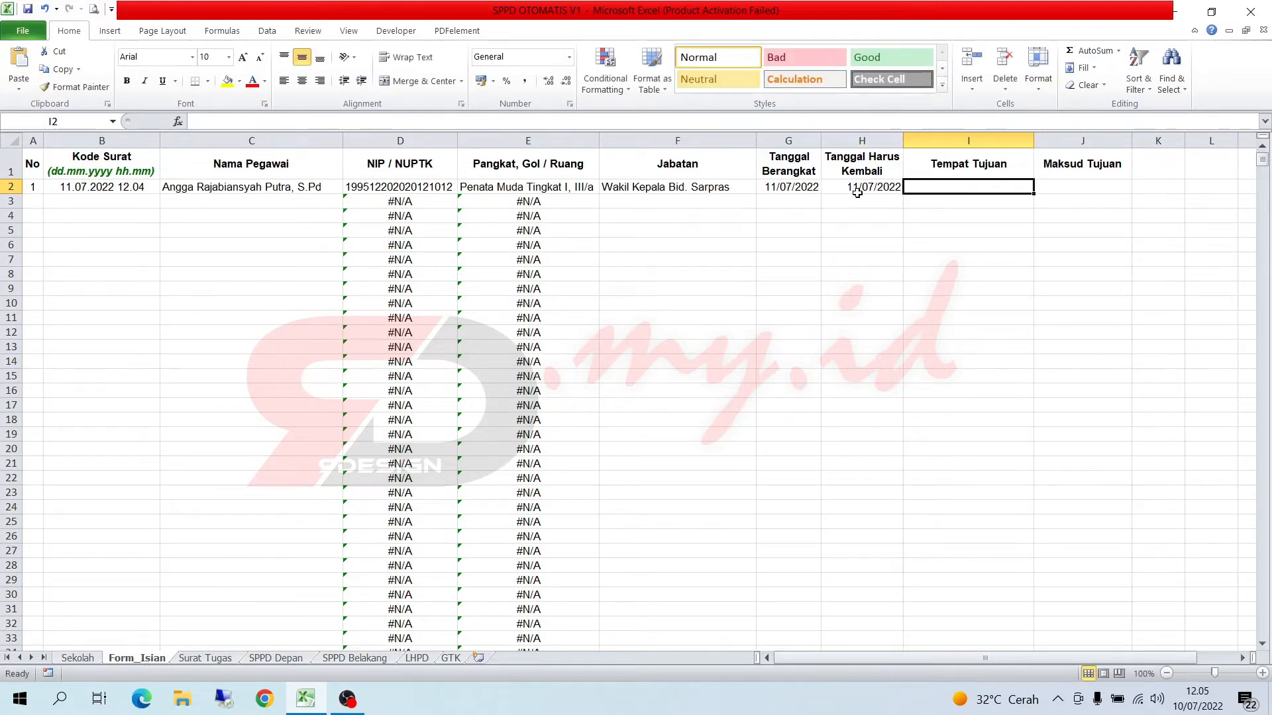
# - Enter SMK Negeri 1 Rangkasbitung as the first row's Tempat Tujuan and fit the column to the text
pyautogui.write('SM')
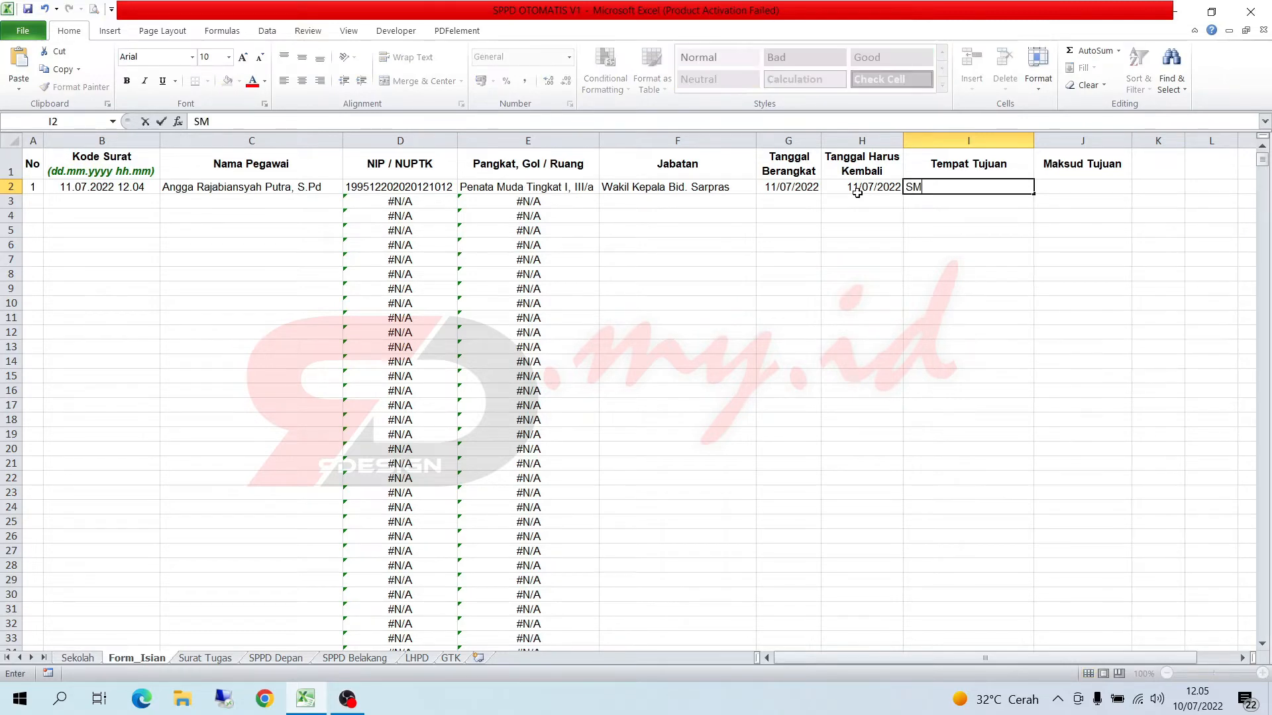
pyautogui.write('K Negeri 1 Rangka')
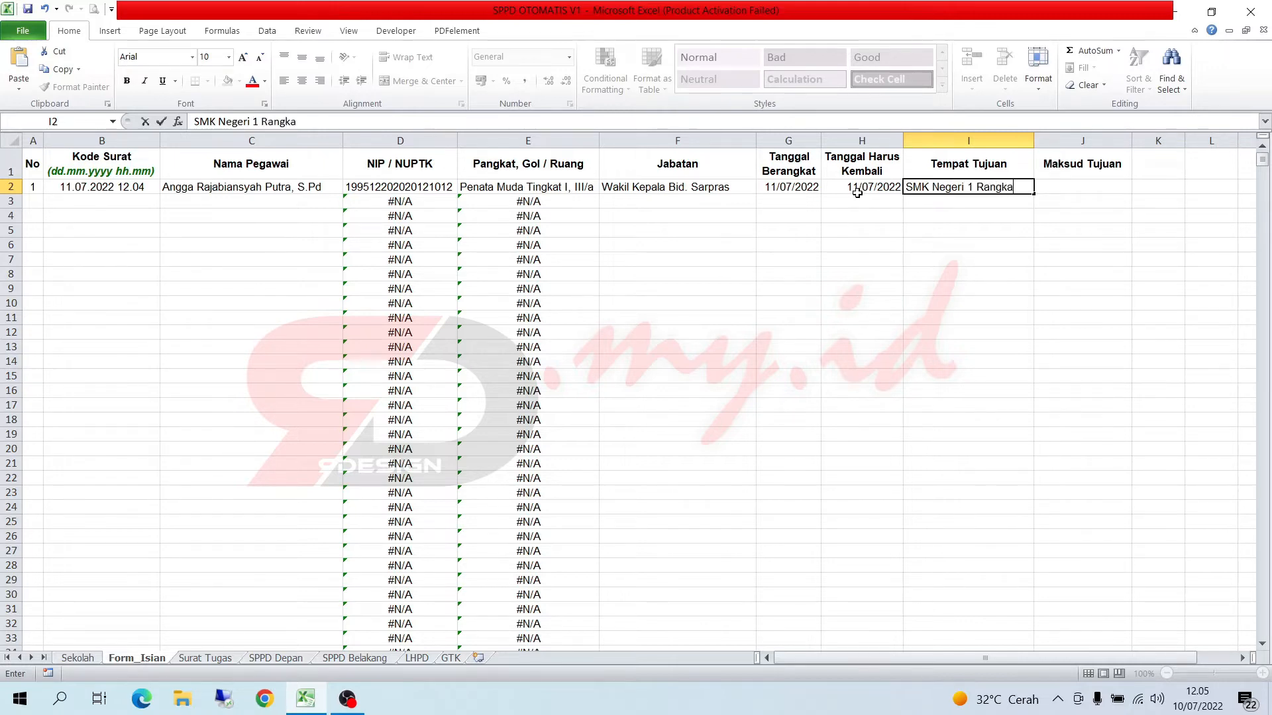
pyautogui.write('sbitung')
pyautogui.press('Tab')
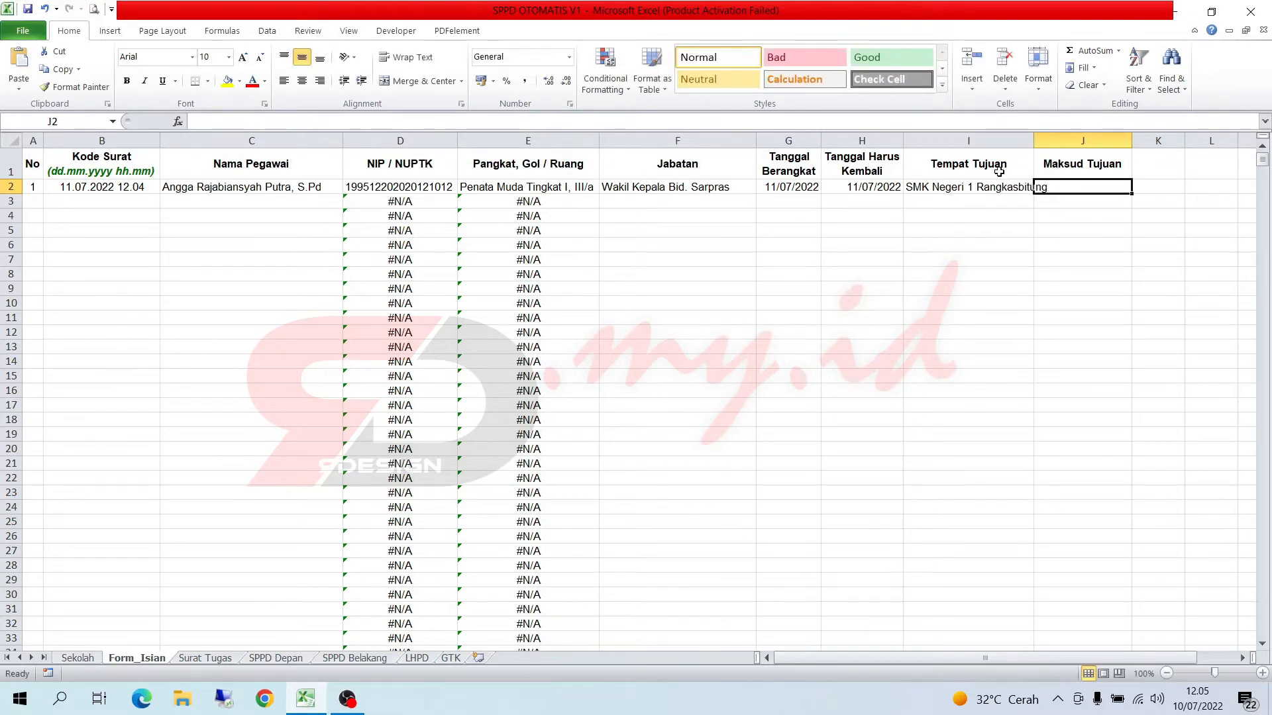
pyautogui.doubleClick(1034, 141)
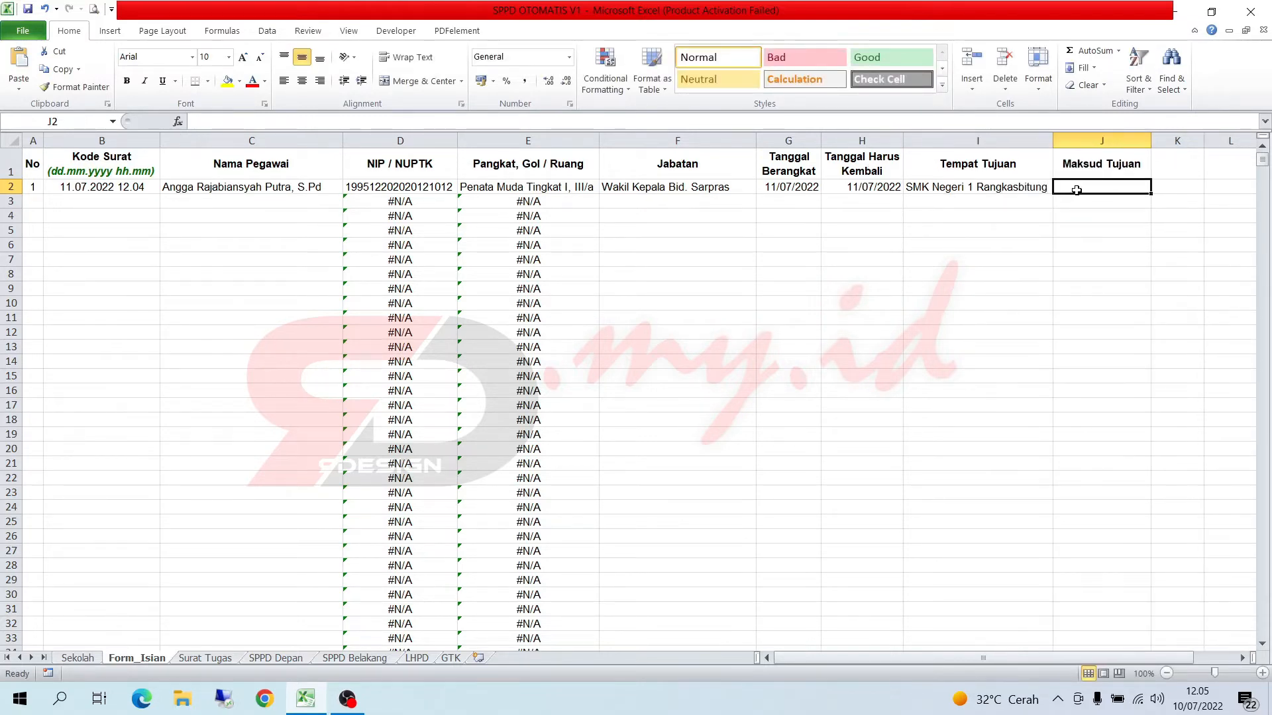
# - Enter Rekon Aset as the first row's travel purpose under Maksud Tujuan
pyautogui.write('Reko')
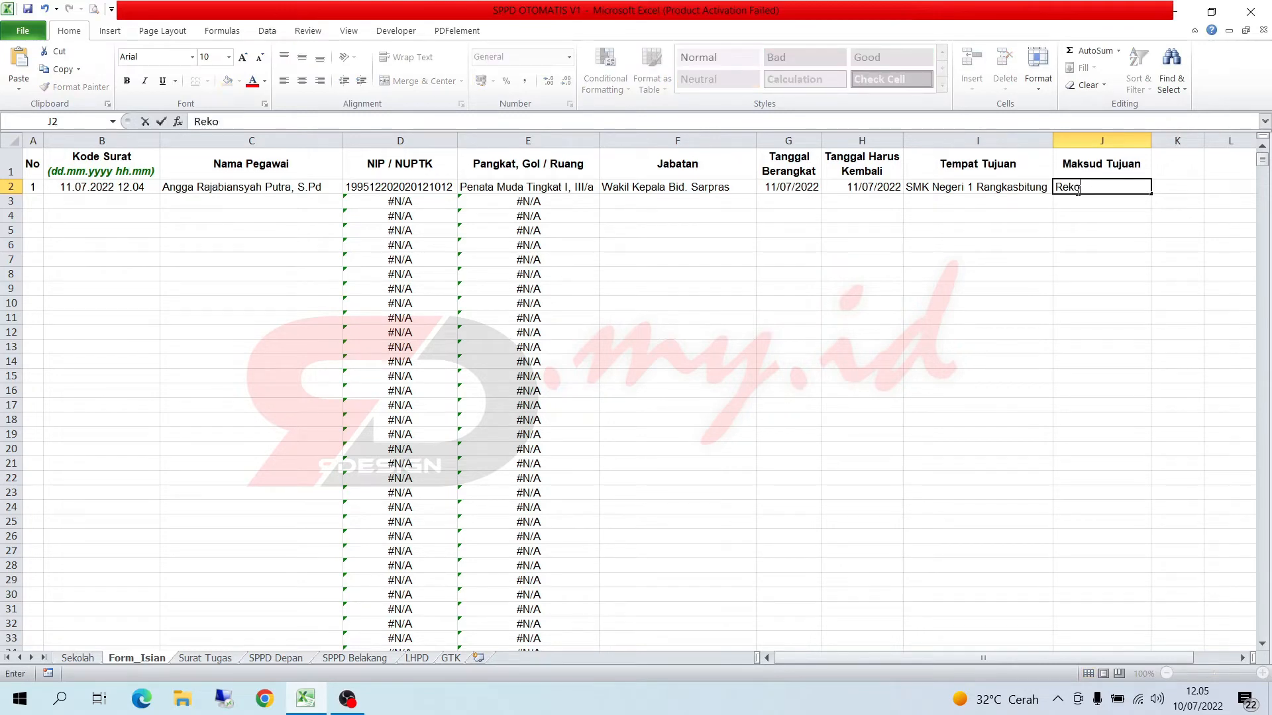
pyautogui.write('n Aset')
pyautogui.press('Return')
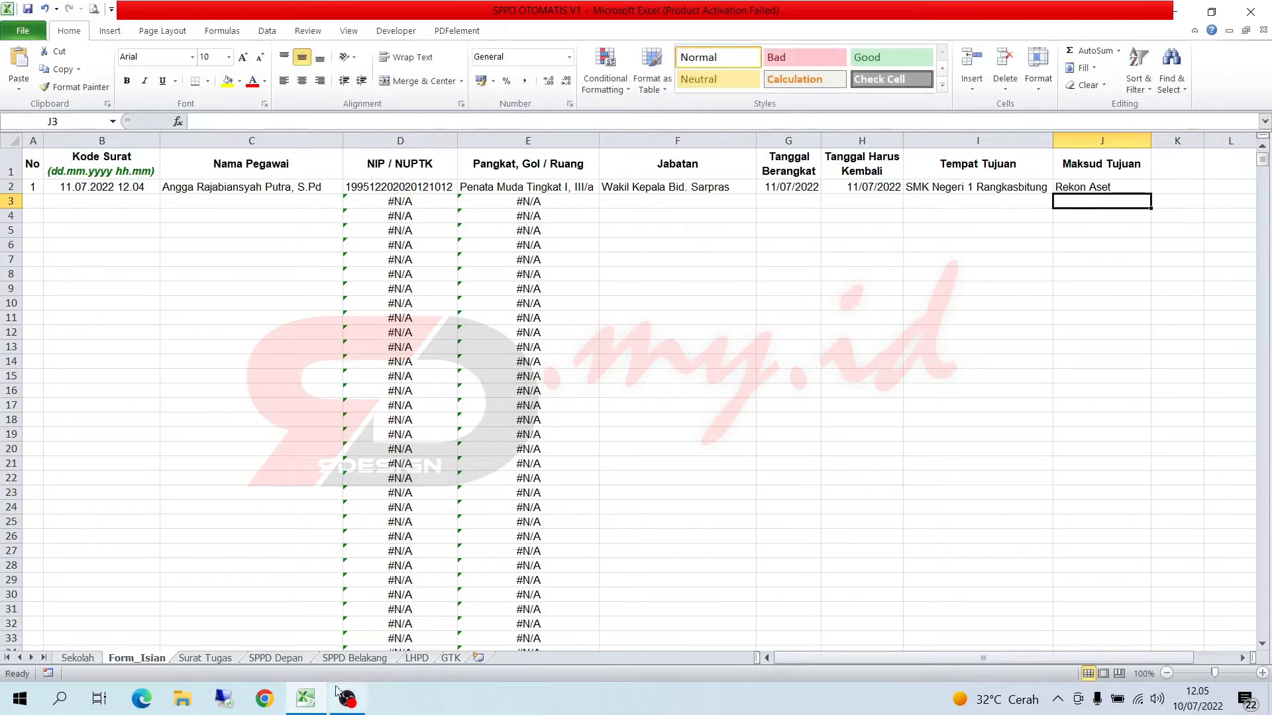
# - On the Surat Tugas sheet, select letter code 11.07.2022 12.04 and review the employee, date, place and purpose details in the letter
pyautogui.click(187, 658)
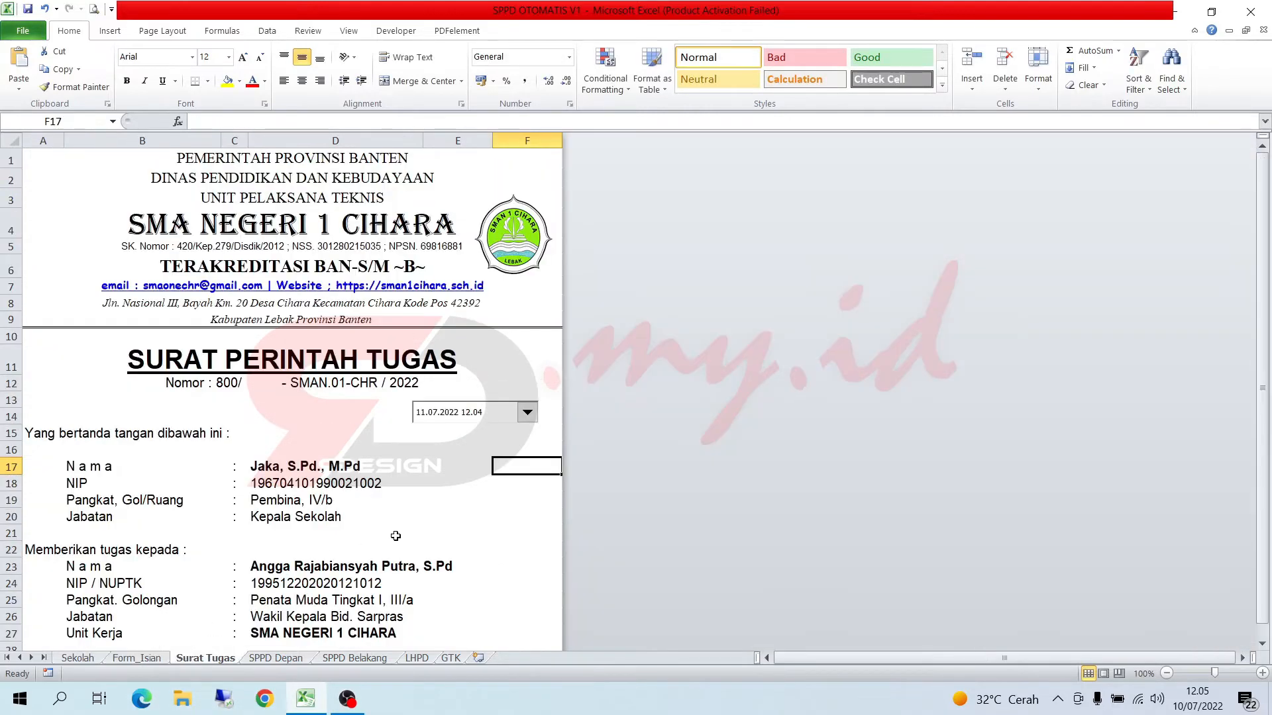
pyautogui.scroll(-4, 392, 530)
pyautogui.scroll(3, 485, 418)
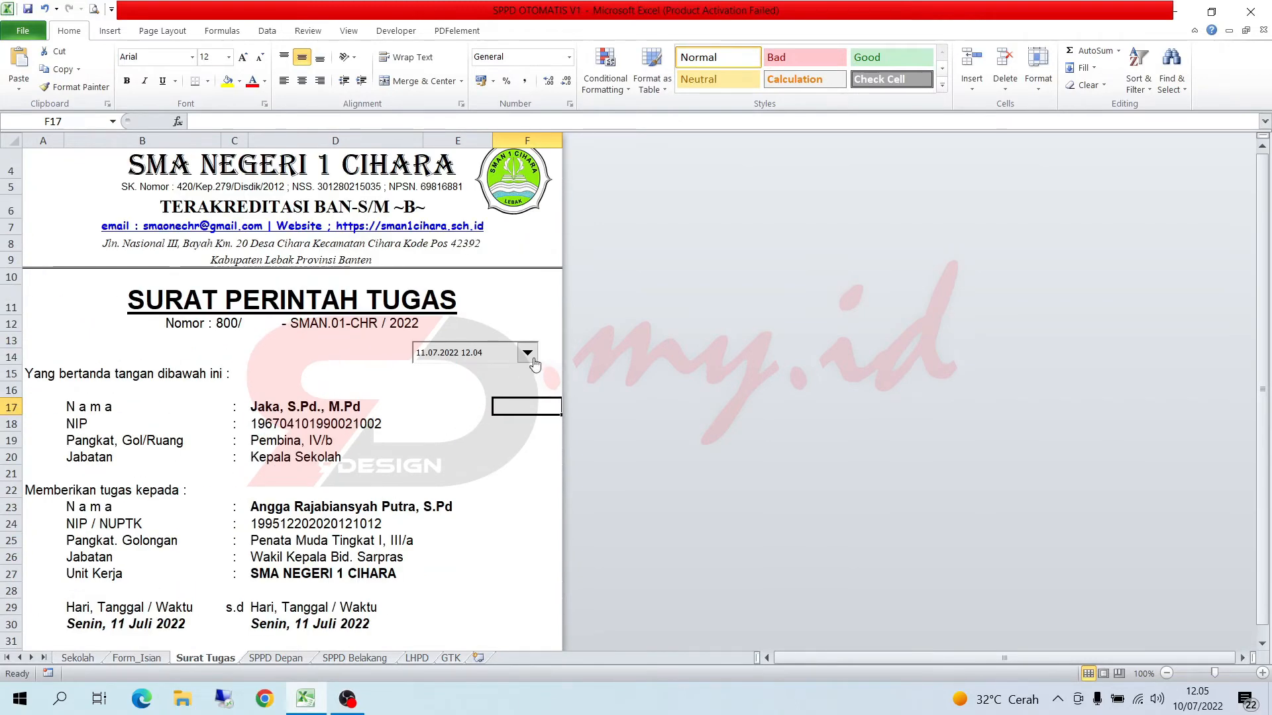
pyautogui.click(530, 357)
pyautogui.click(500, 381)
pyautogui.click(528, 356)
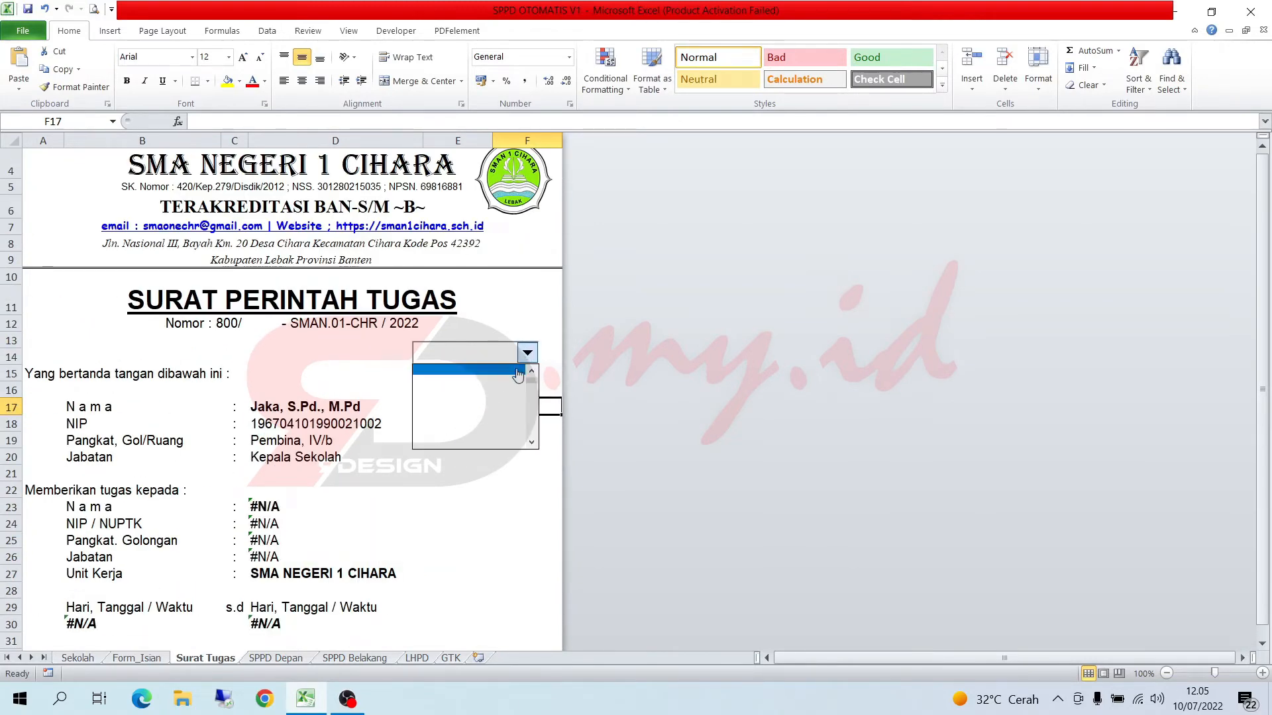
pyautogui.click(518, 371)
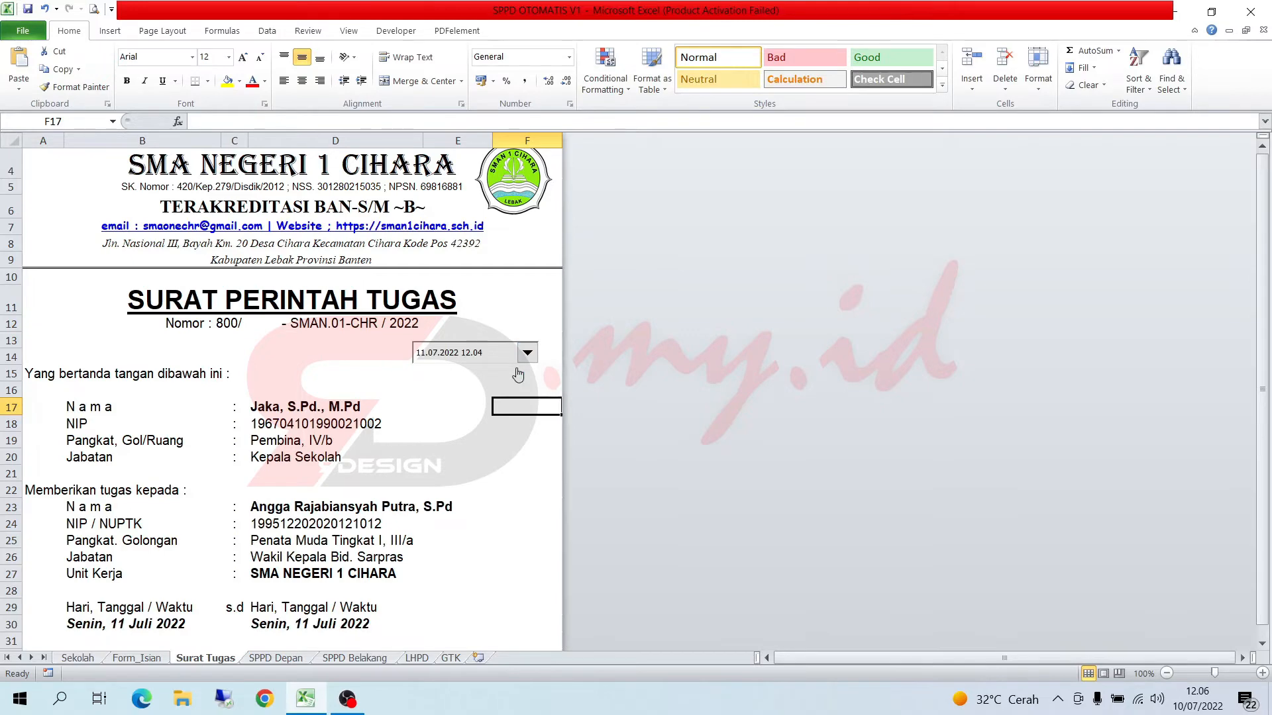
pyautogui.scroll(-4, 513, 368)
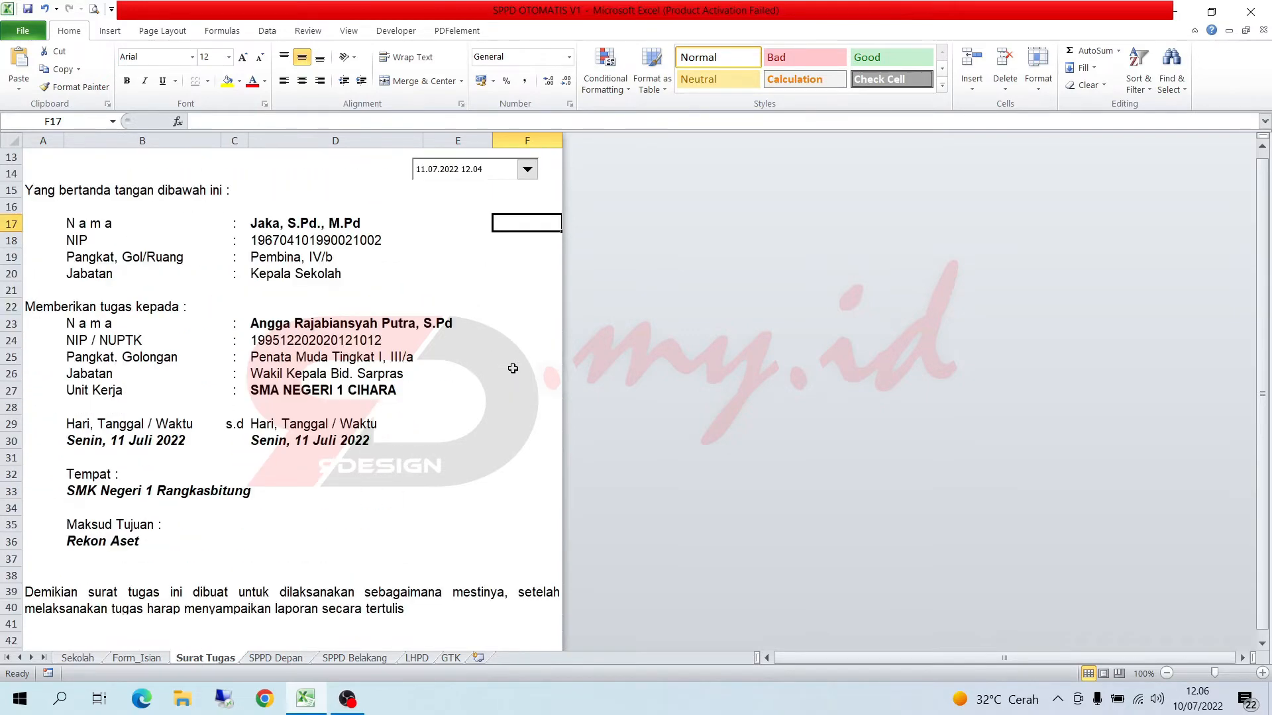
# - Finish reviewing the Surat Tugas letter and examine the travel order details on the SPPD Depan sheet
pyautogui.scroll(5, 513, 368)
pyautogui.scroll(-1, 513, 368)
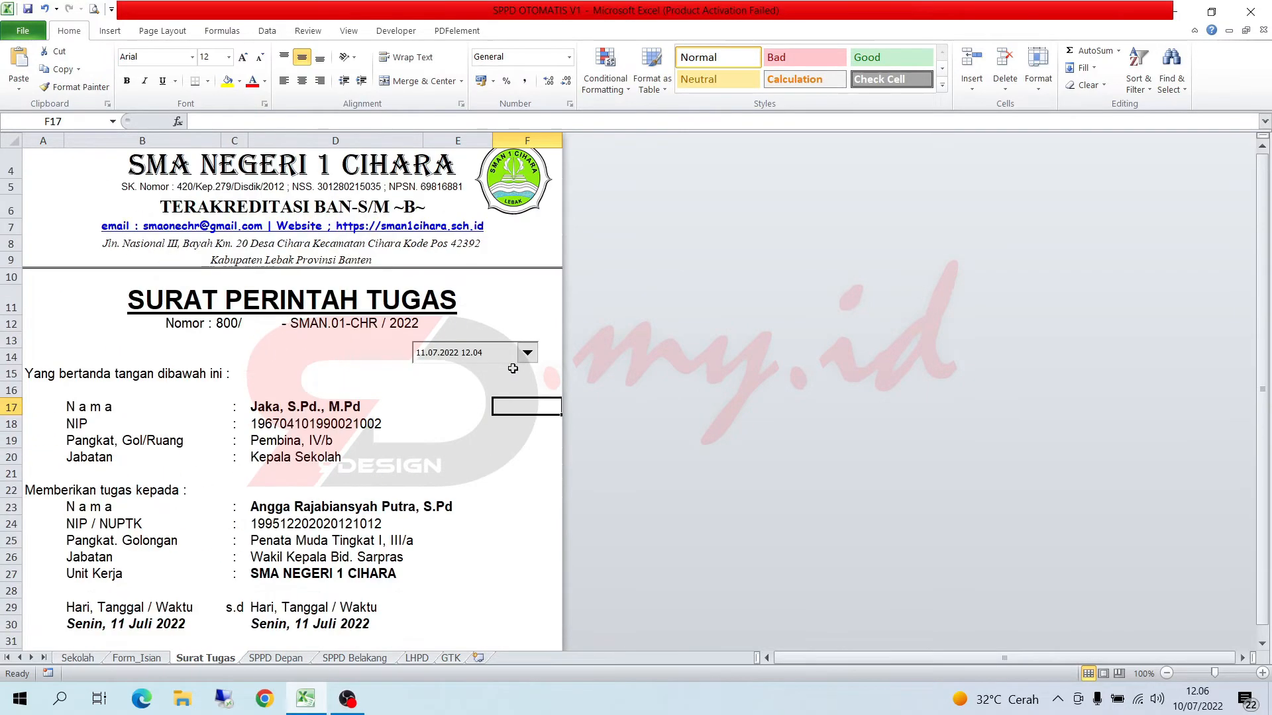
pyautogui.scroll(1, 512, 368)
pyautogui.click(294, 658)
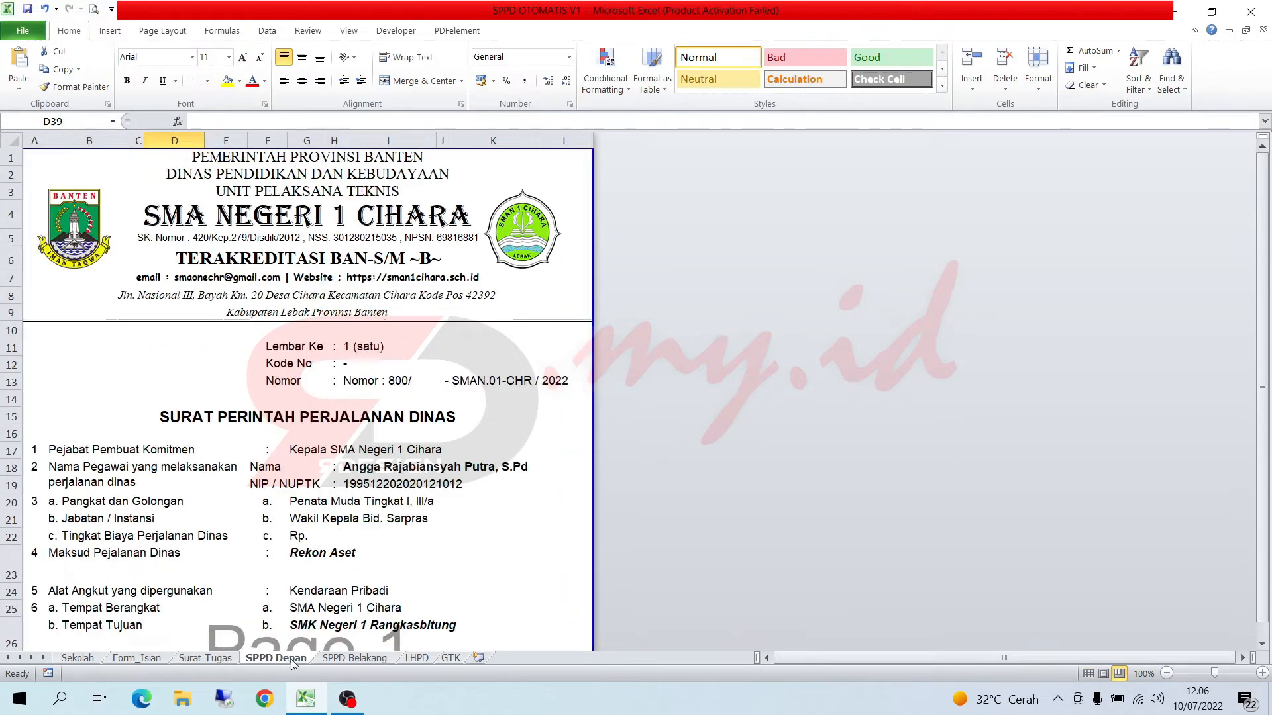
pyautogui.scroll(-2, 397, 497)
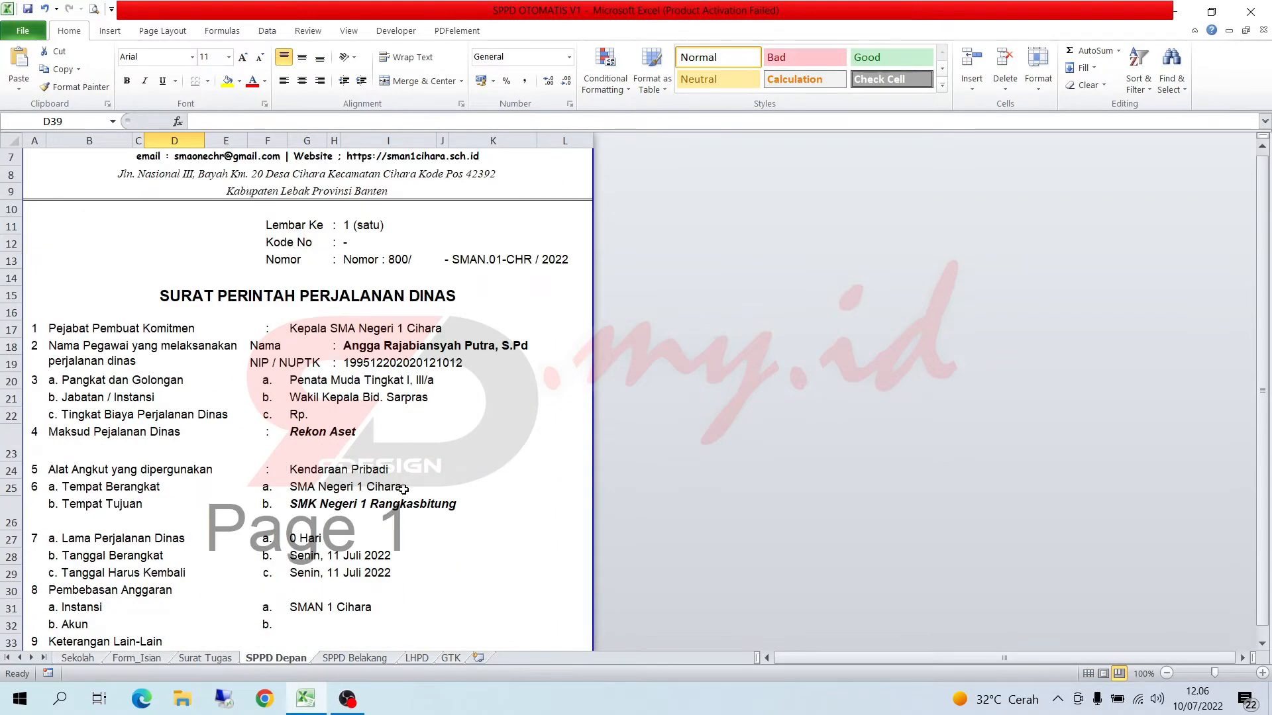
pyautogui.scroll(-4, 403, 489)
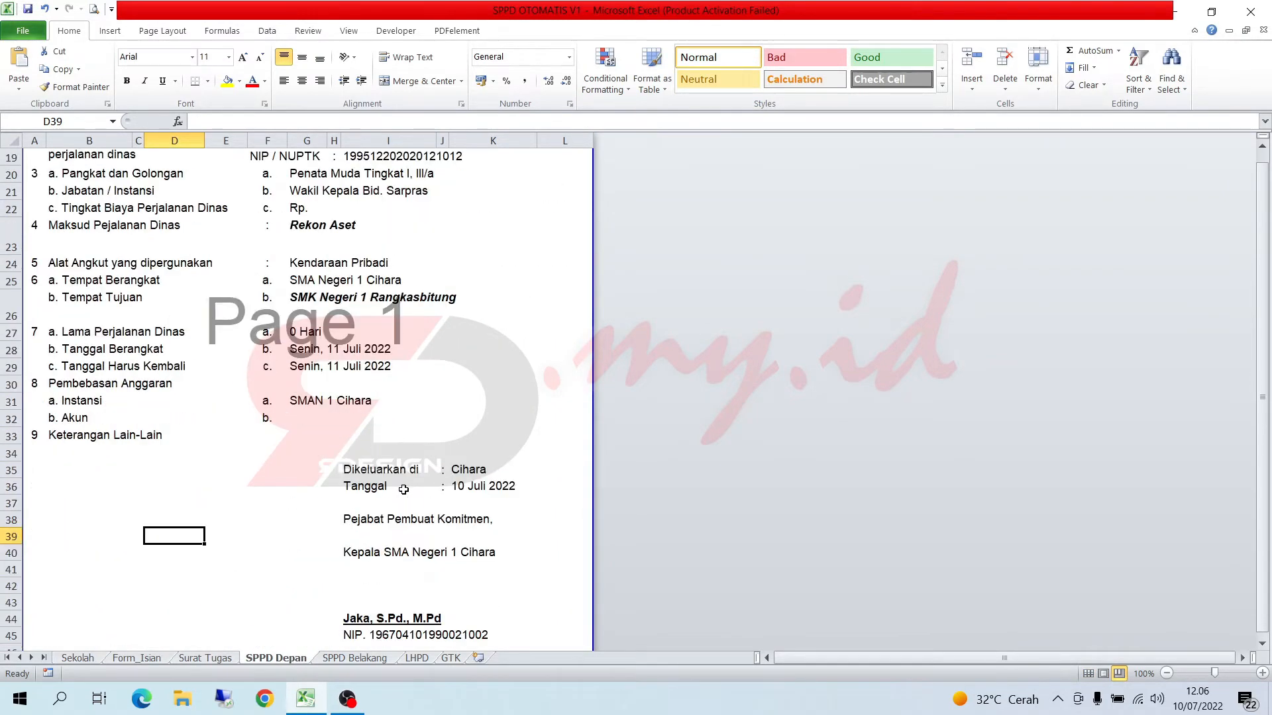
pyautogui.scroll(-1, 403, 489)
pyautogui.scroll(7, 403, 489)
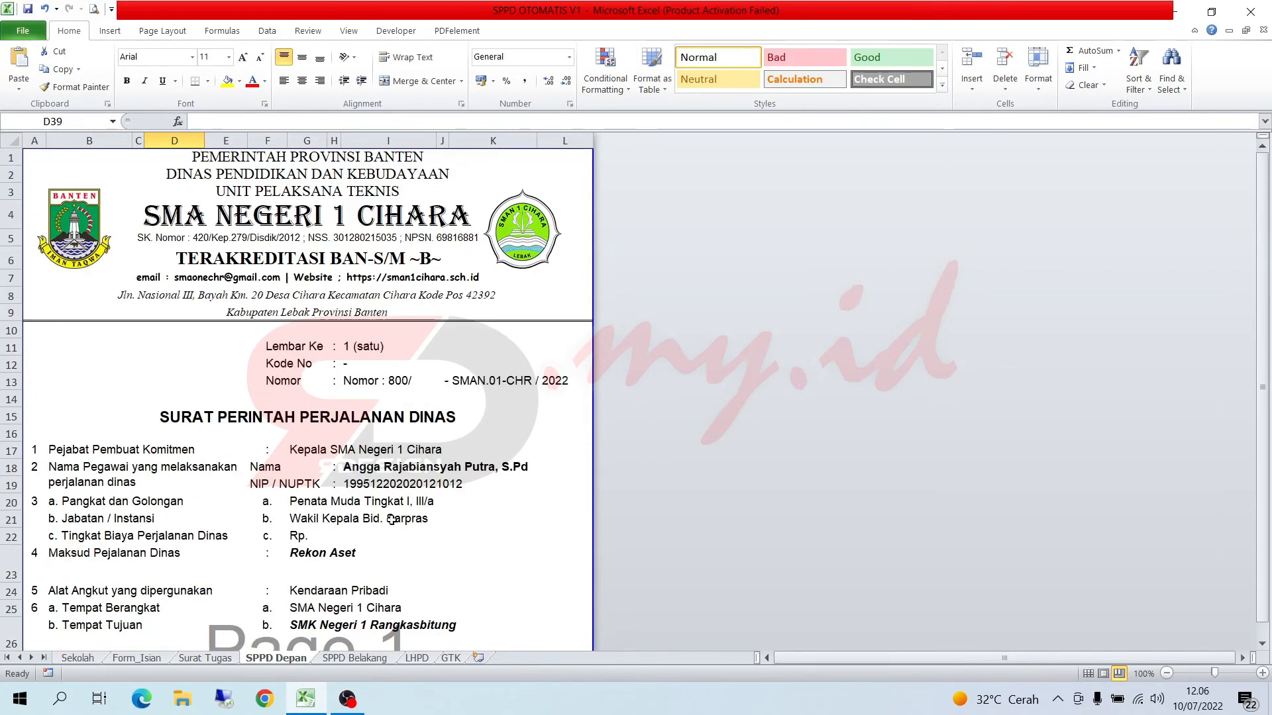
# - Examine the destination and date entries on the SPPD Belakang sheet and the trip report fields on the LHPD sheet
pyautogui.click(355, 662)
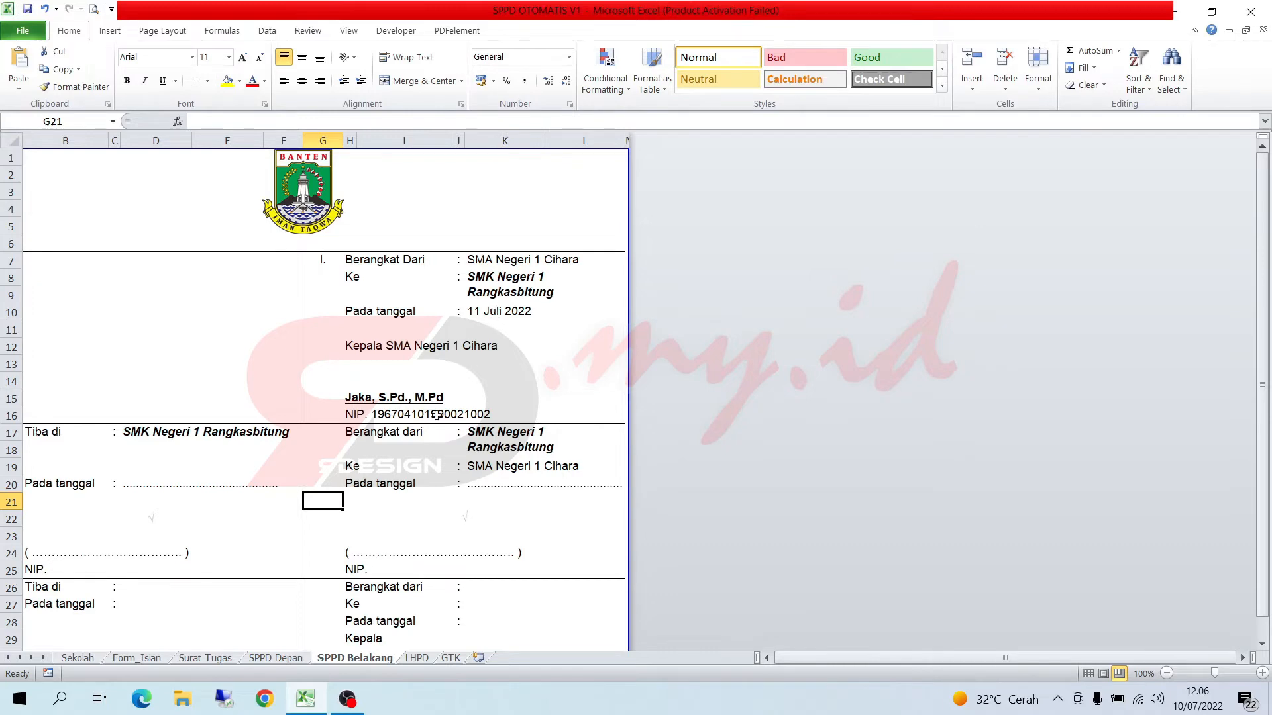
pyautogui.scroll(-8, 357, 549)
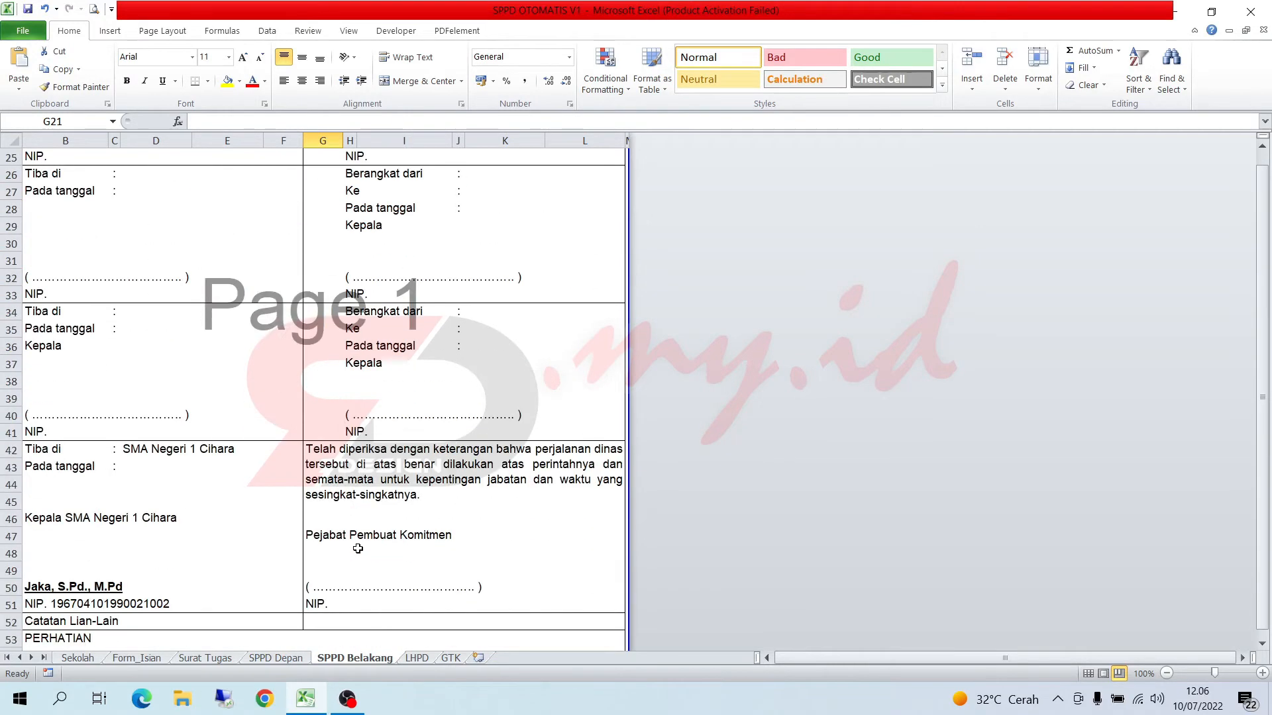
pyautogui.click(416, 659)
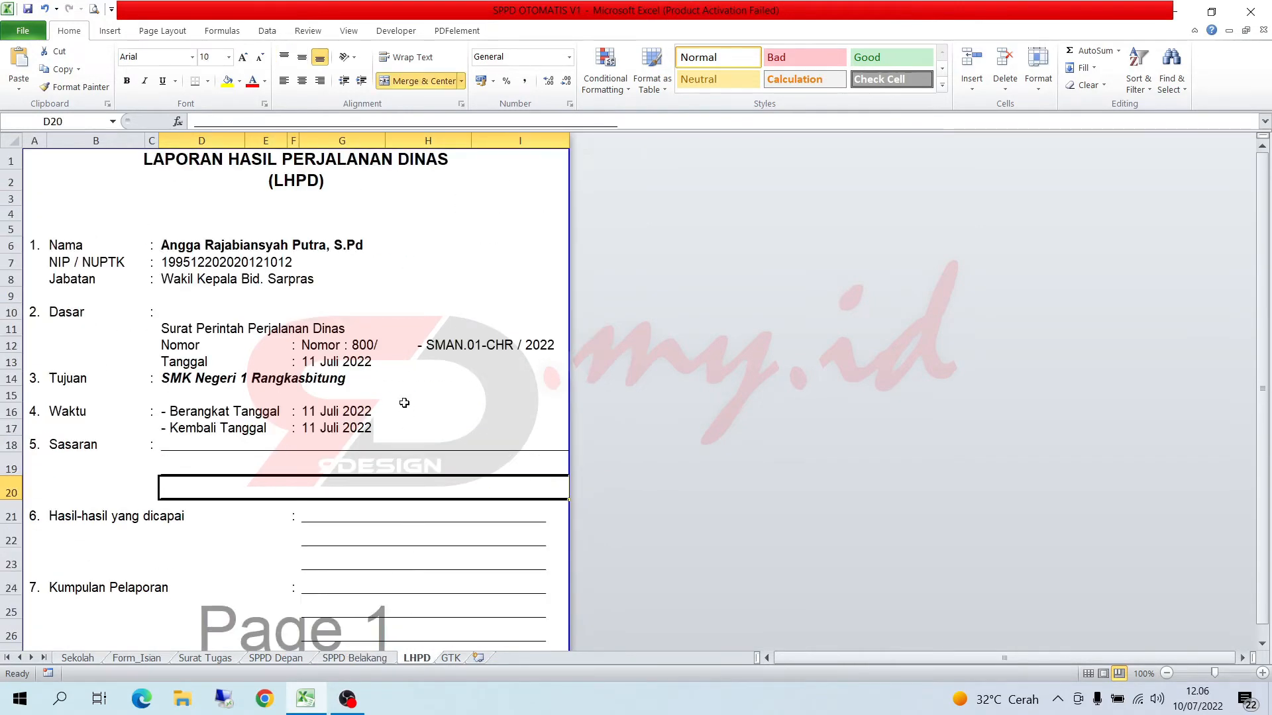
pyautogui.click(394, 344)
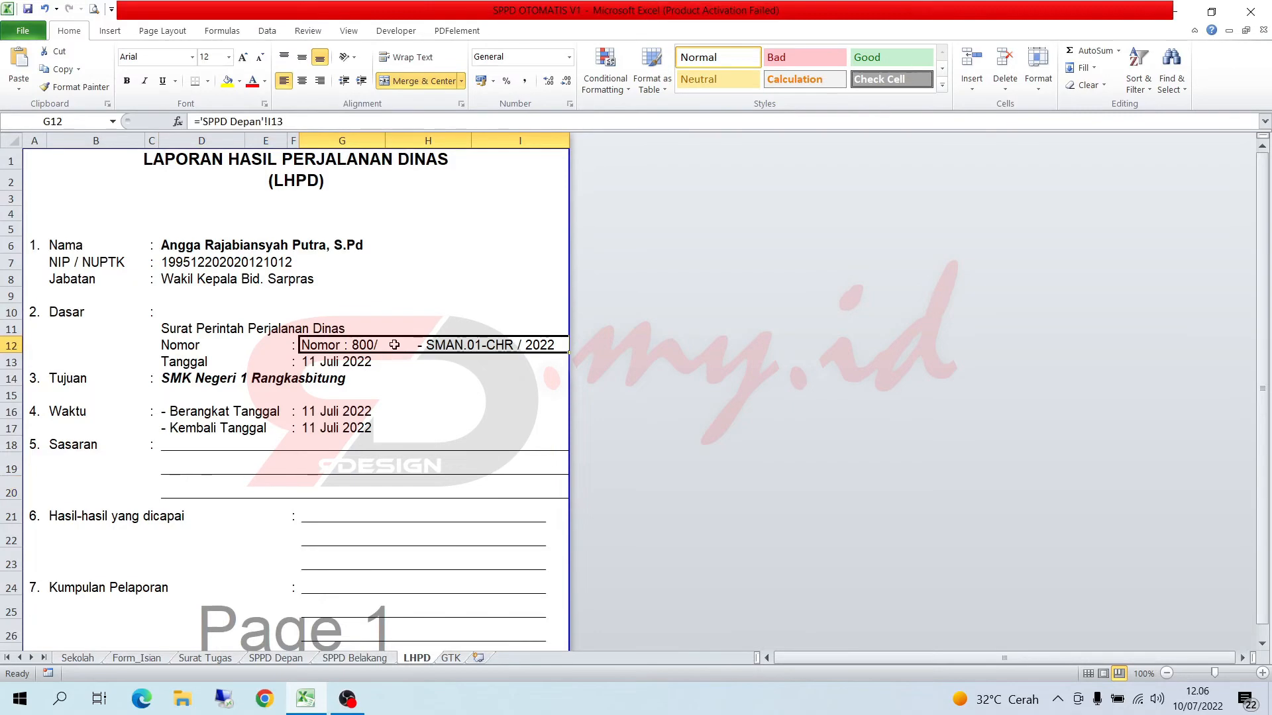
pyautogui.scroll(-7, 394, 345)
pyautogui.scroll(3, 394, 345)
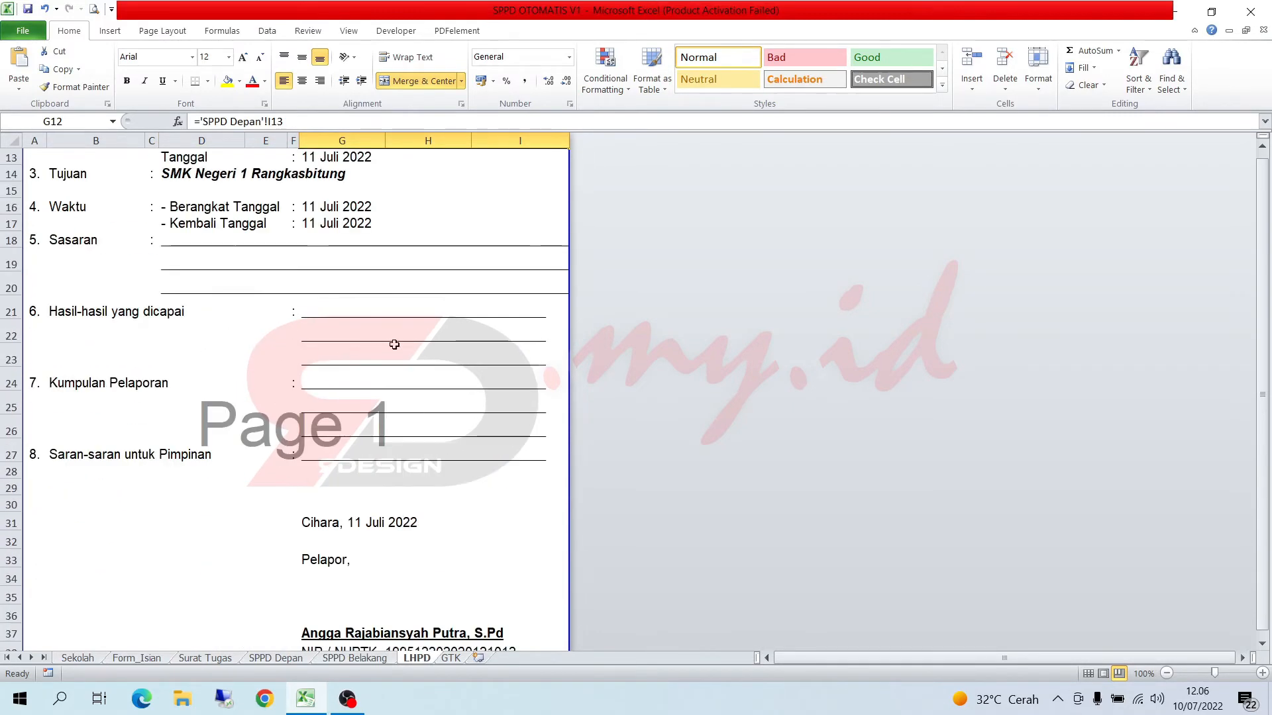
pyautogui.scroll(4, 394, 345)
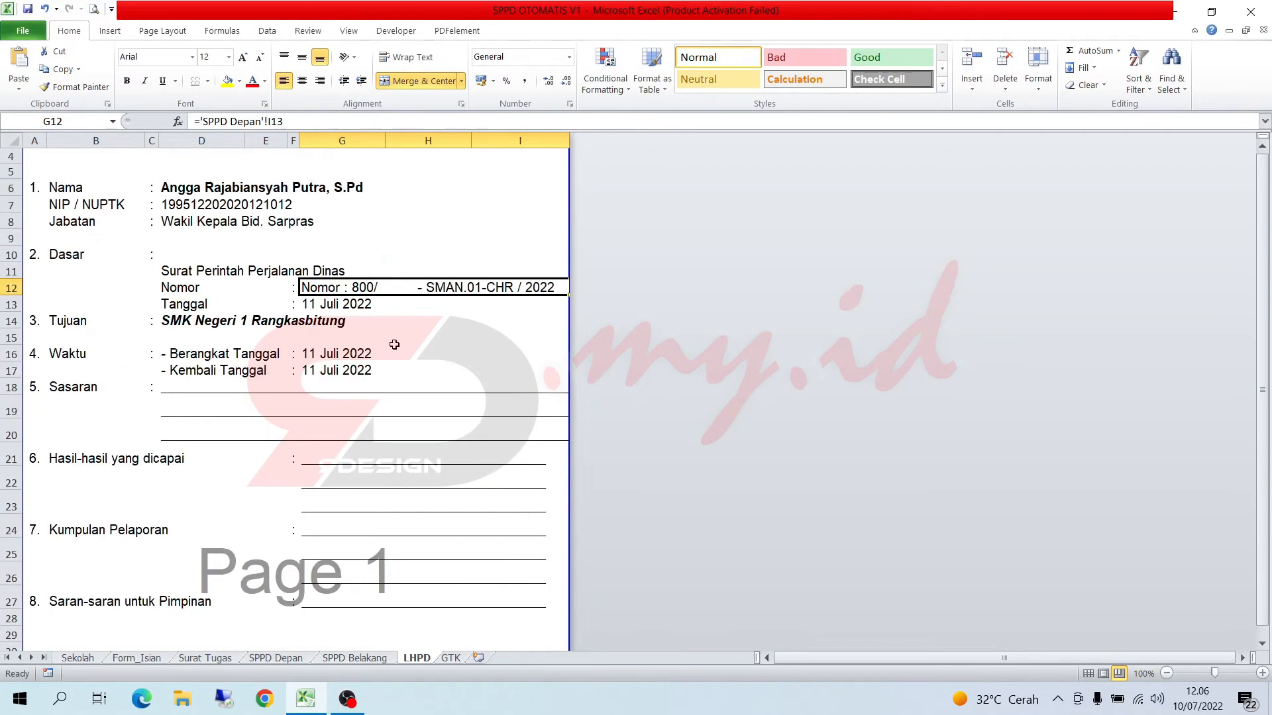
# - Check the source data on Form_Isian and Sekolah, and inspect the letterhead cells of the Surat Tugas letter
pyautogui.click(133, 658)
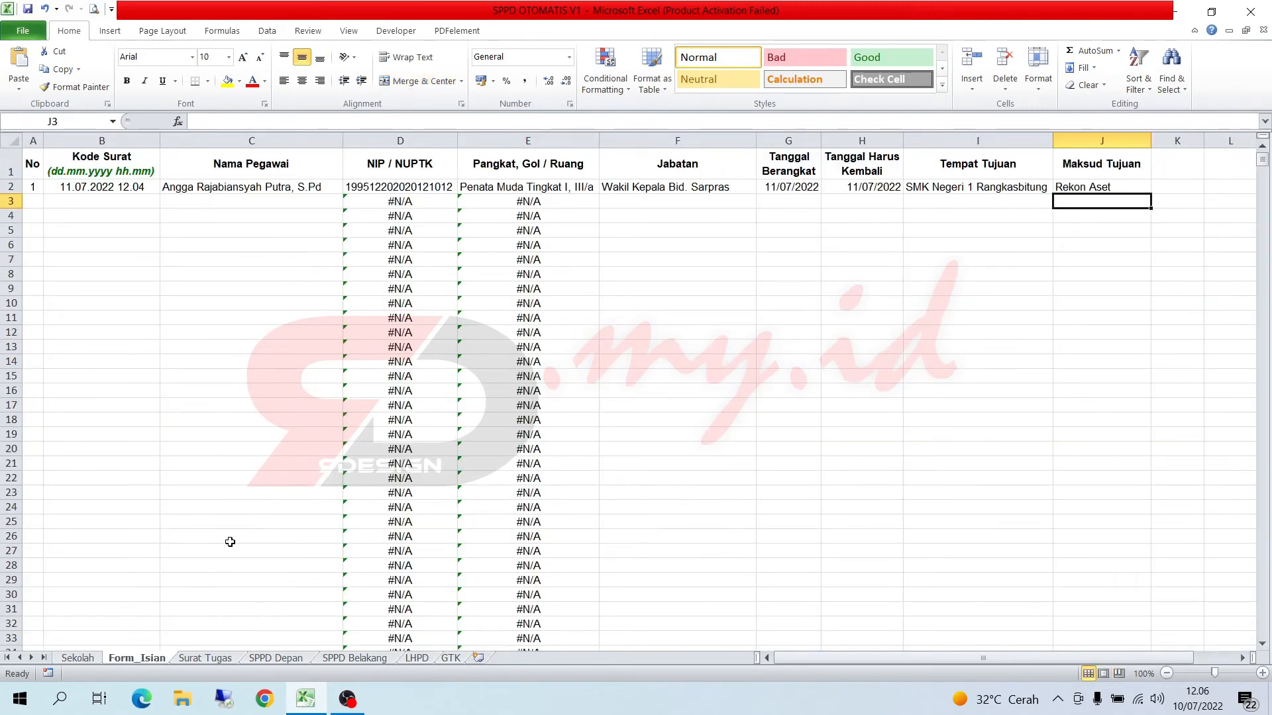
pyautogui.click(96, 659)
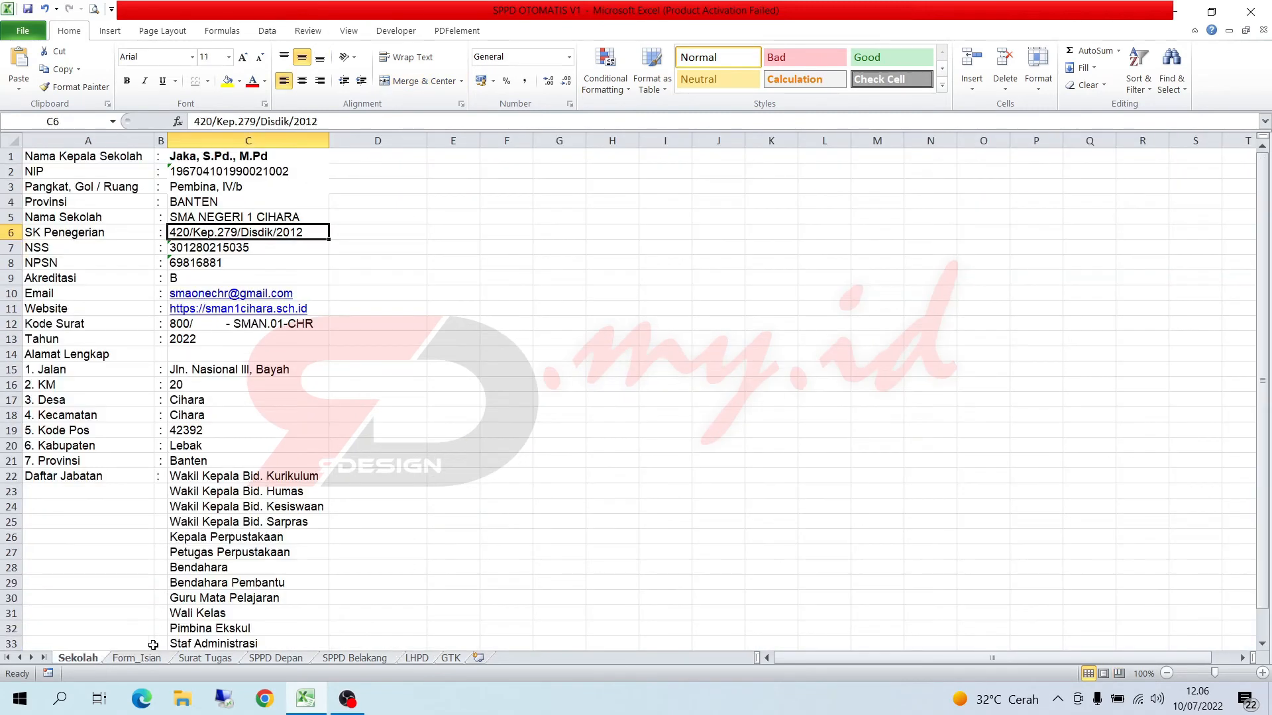
pyautogui.click(137, 659)
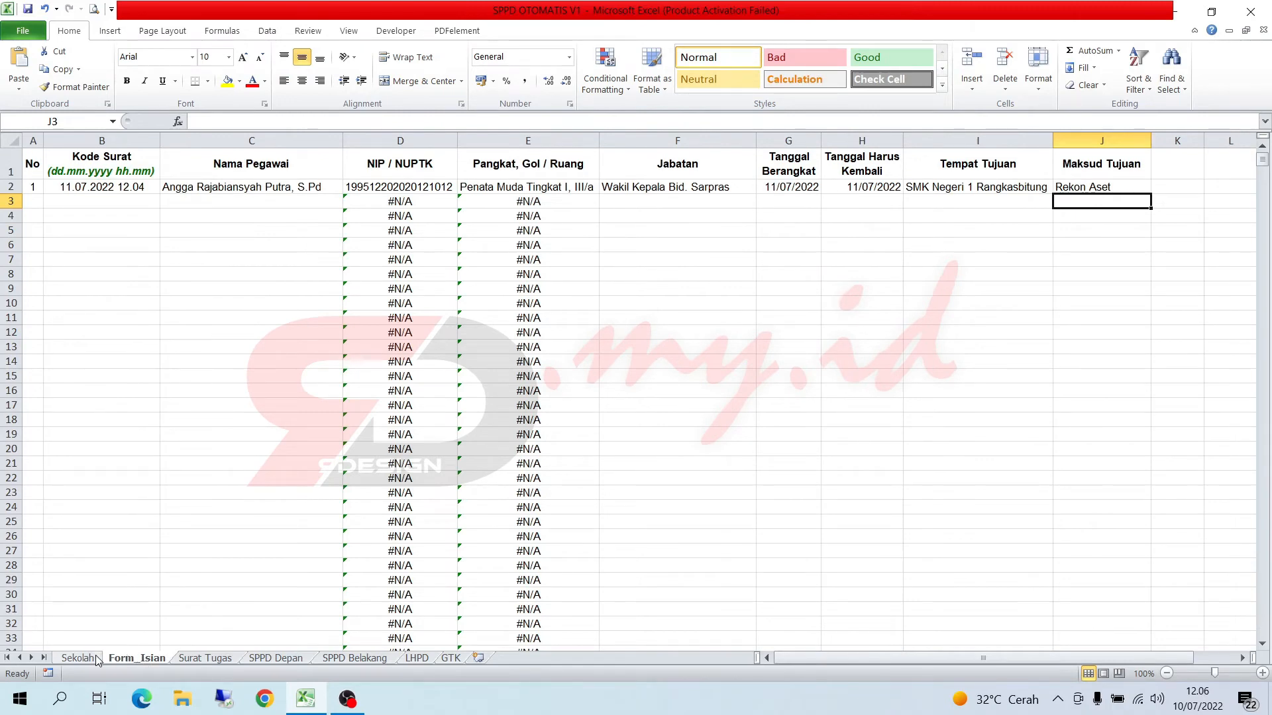
pyautogui.click(201, 659)
pyautogui.click(317, 157)
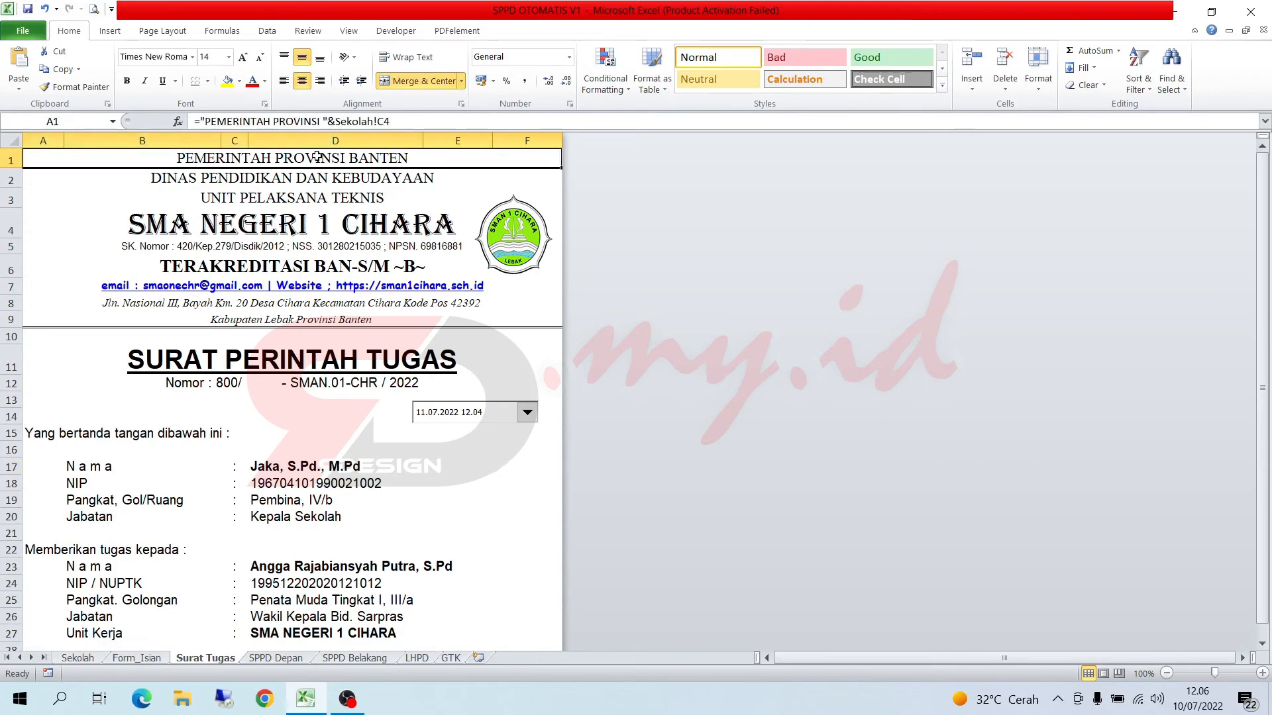
pyautogui.click(306, 180)
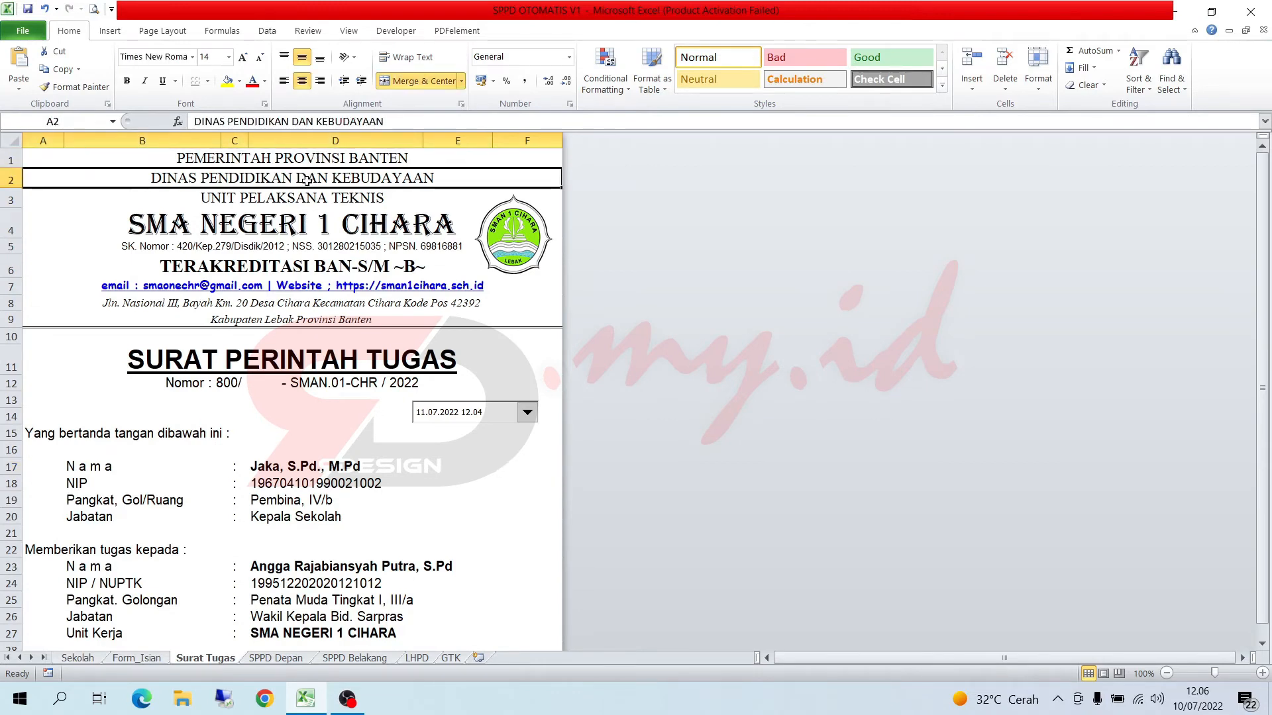
pyautogui.click(306, 198)
pyautogui.click(302, 230)
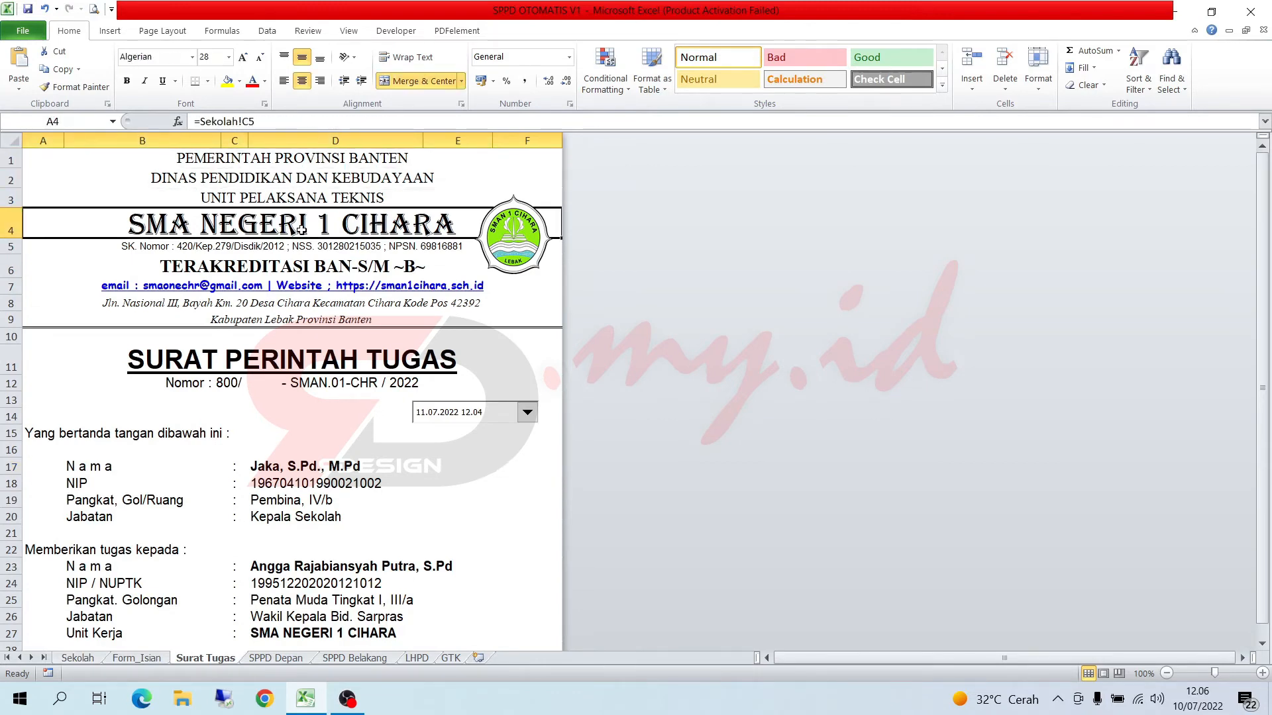
pyautogui.click(249, 270)
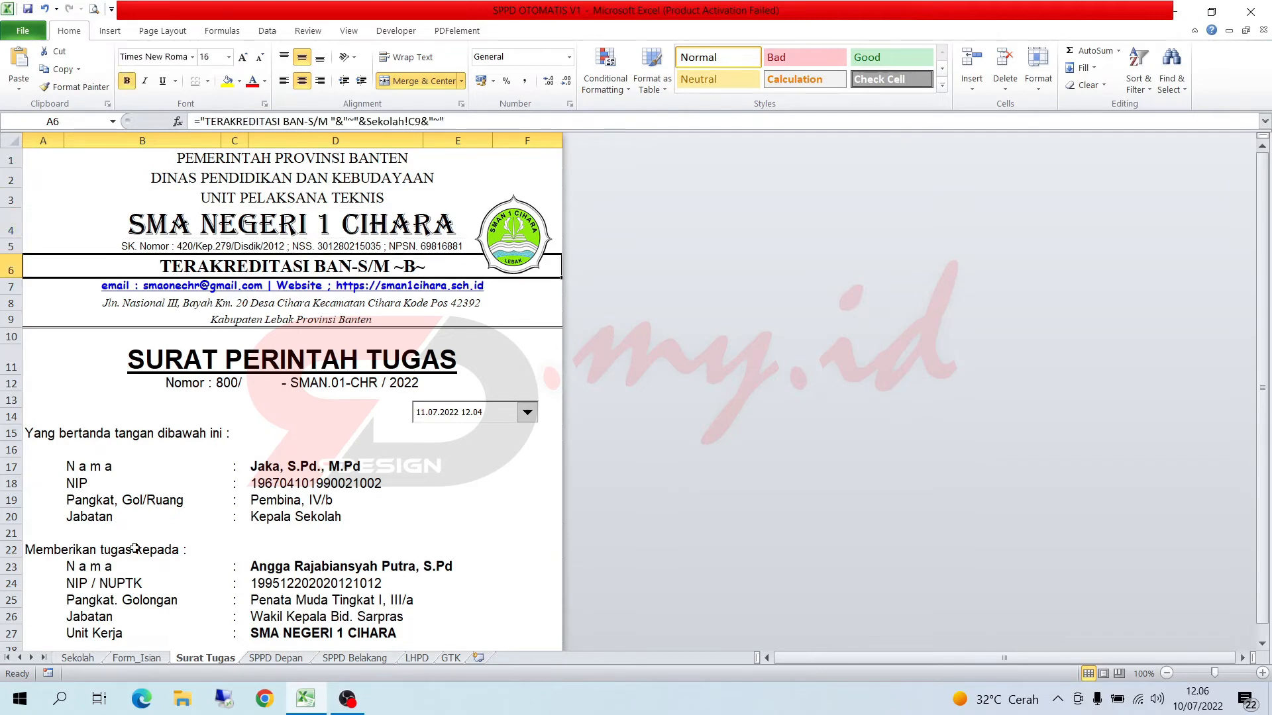
# - Set Nama Sekolah on the Sekolah sheet to SMAN 1 CILELES and check the Surat Tugas letterhead
pyautogui.click(91, 659)
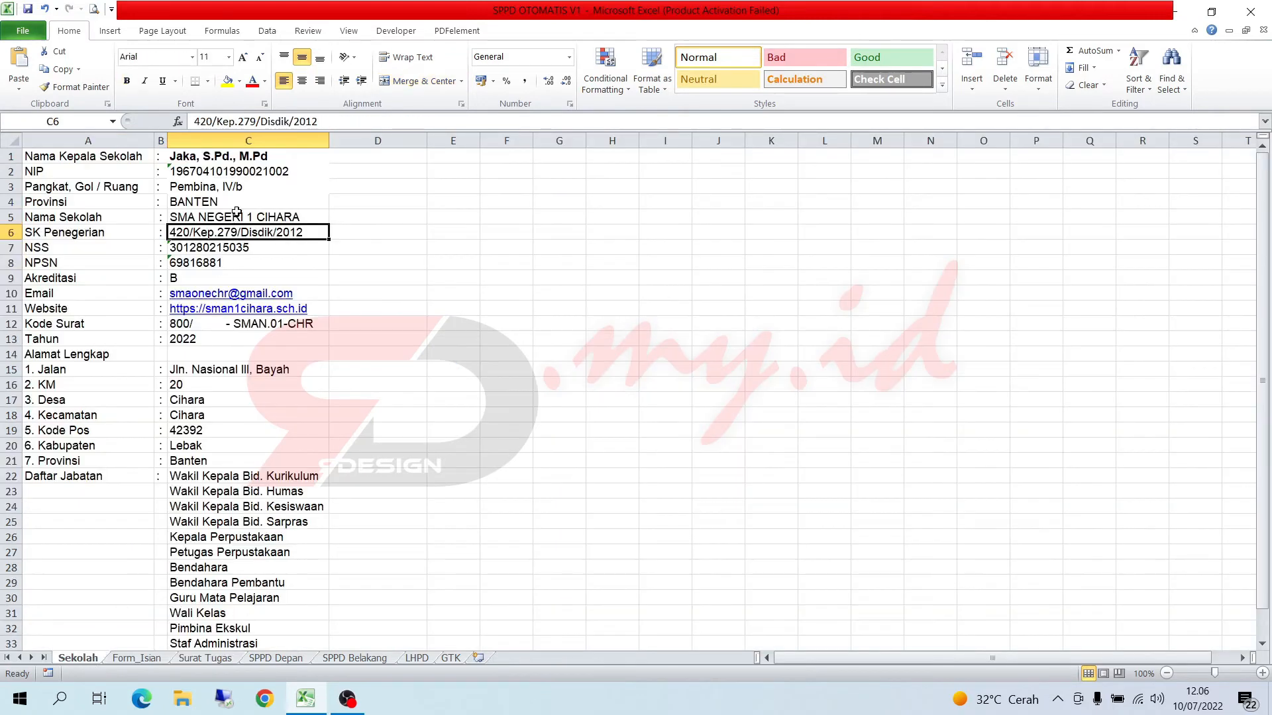
pyautogui.click(240, 219)
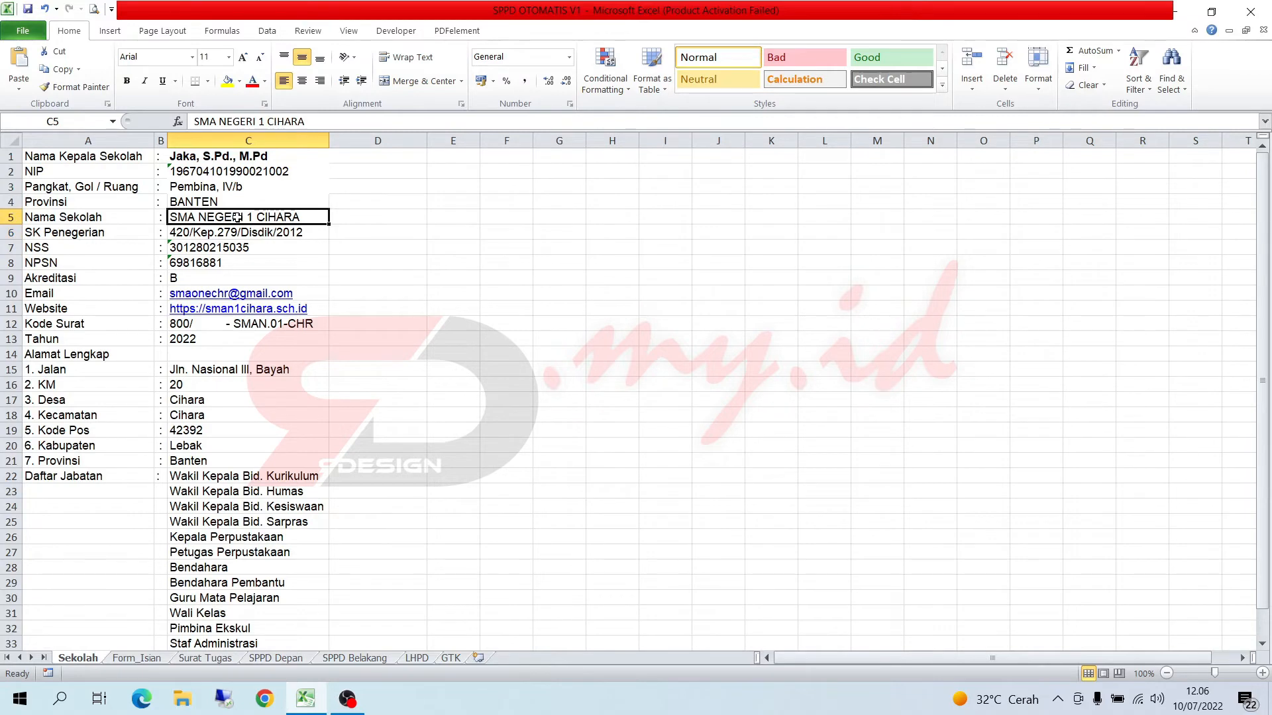
pyautogui.write('SMAN')
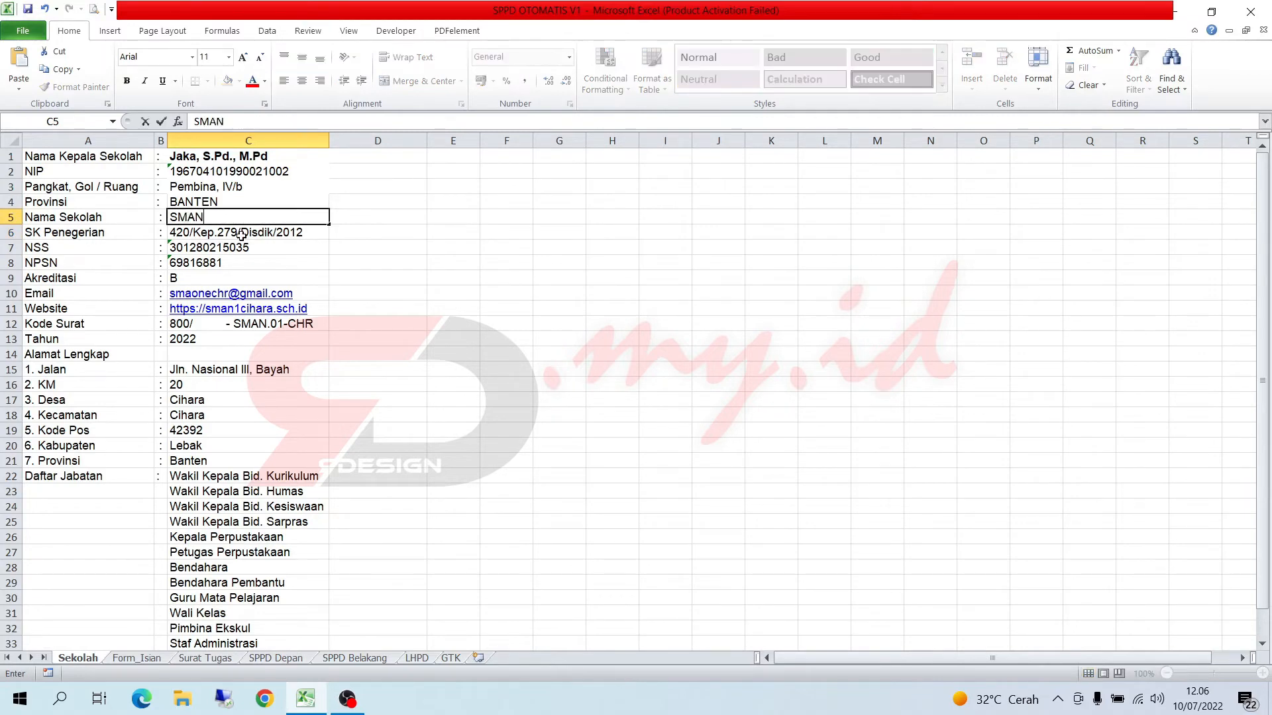
pyautogui.write(' 1 CILELES')
pyautogui.click(242, 234)
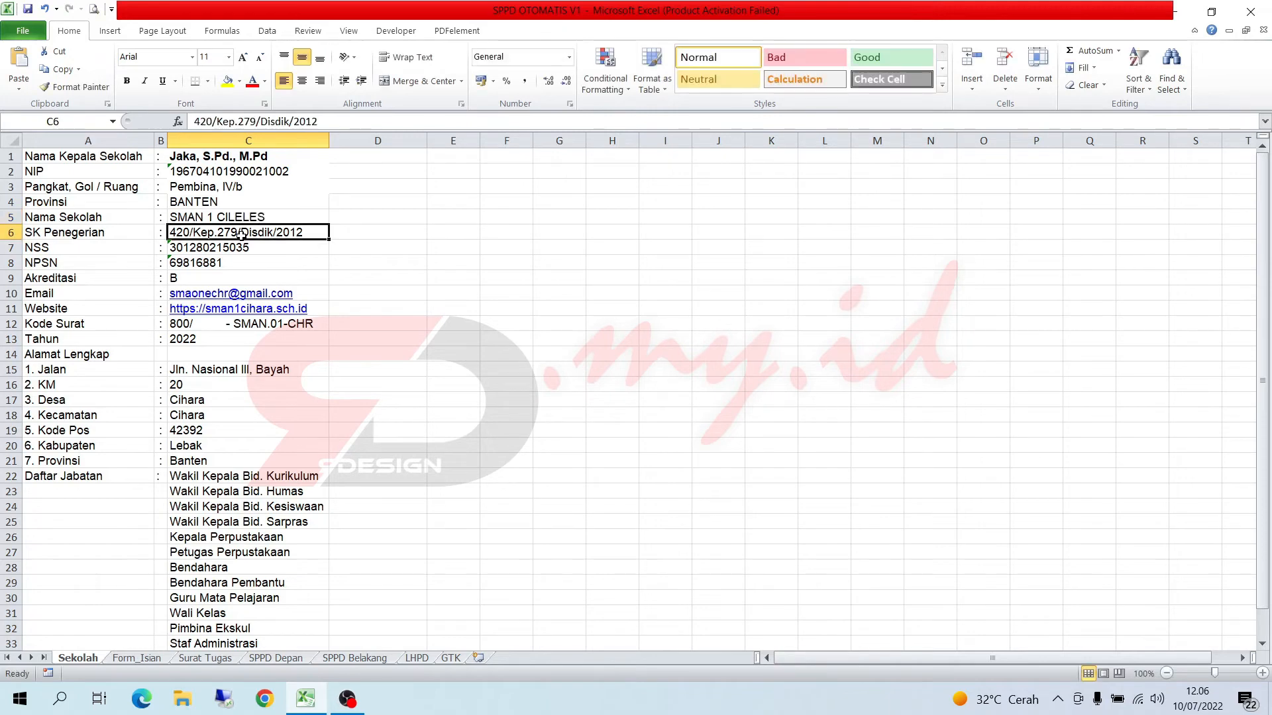
pyautogui.click(204, 658)
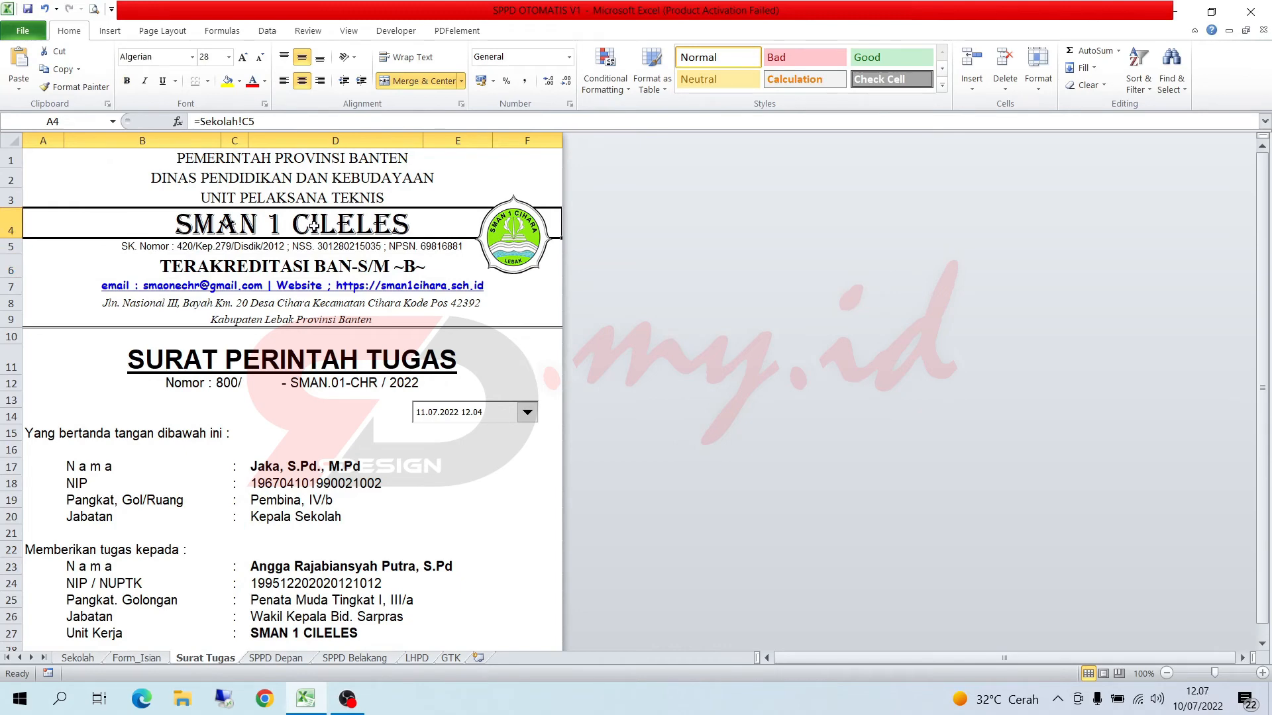
# - Set Nama Sekolah on the Sekolah sheet to SMAN 2 MALINGPING and check the Surat Tugas letterhead
pyautogui.click(86, 659)
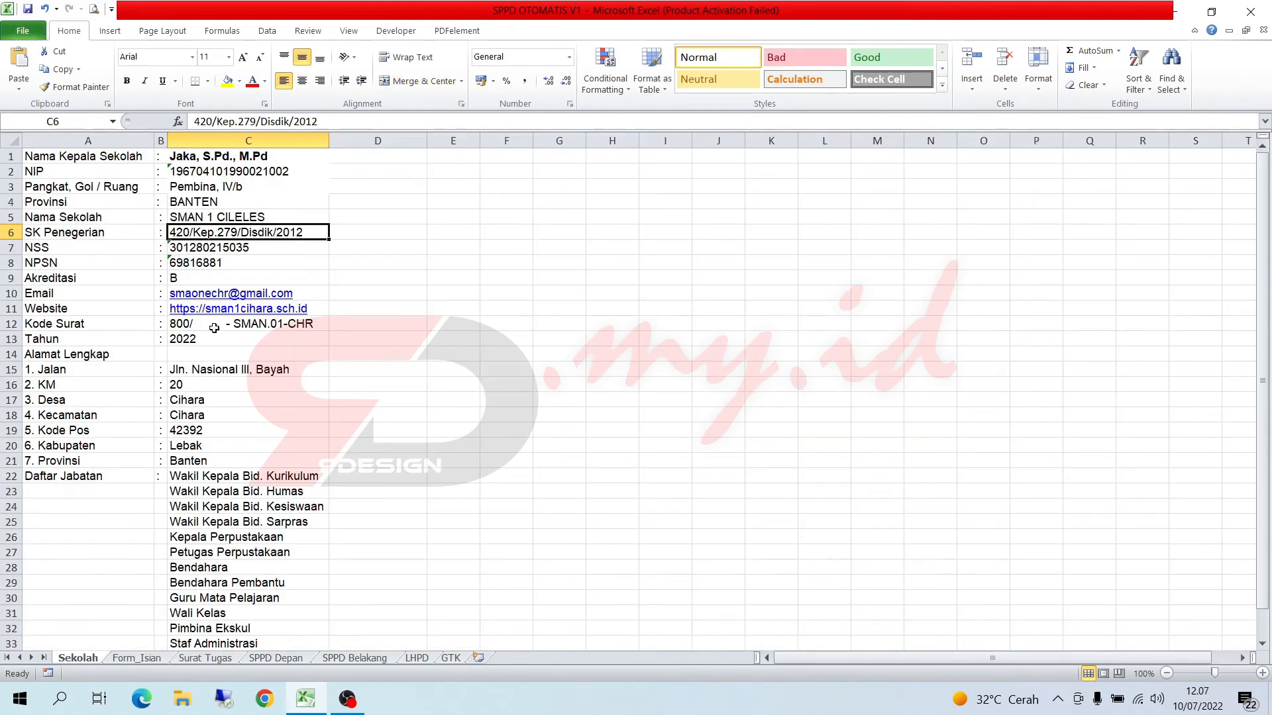
pyautogui.click(233, 215)
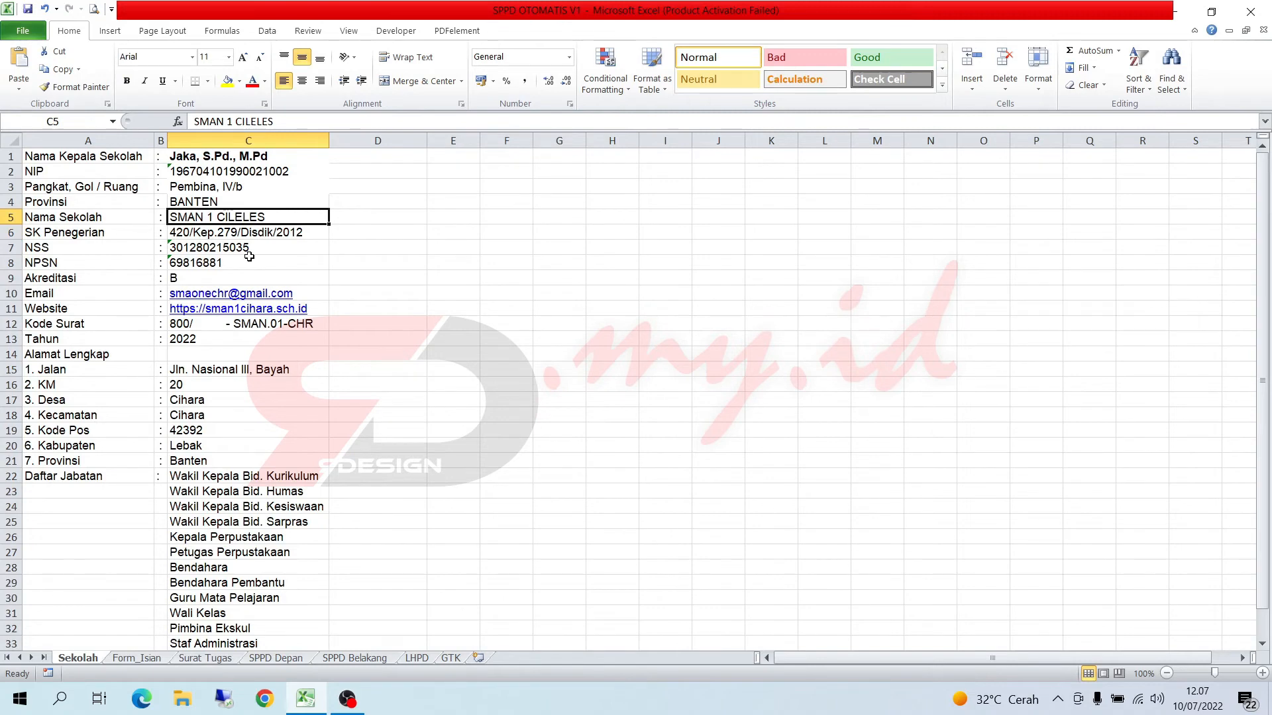
pyautogui.write('SMAN 2')
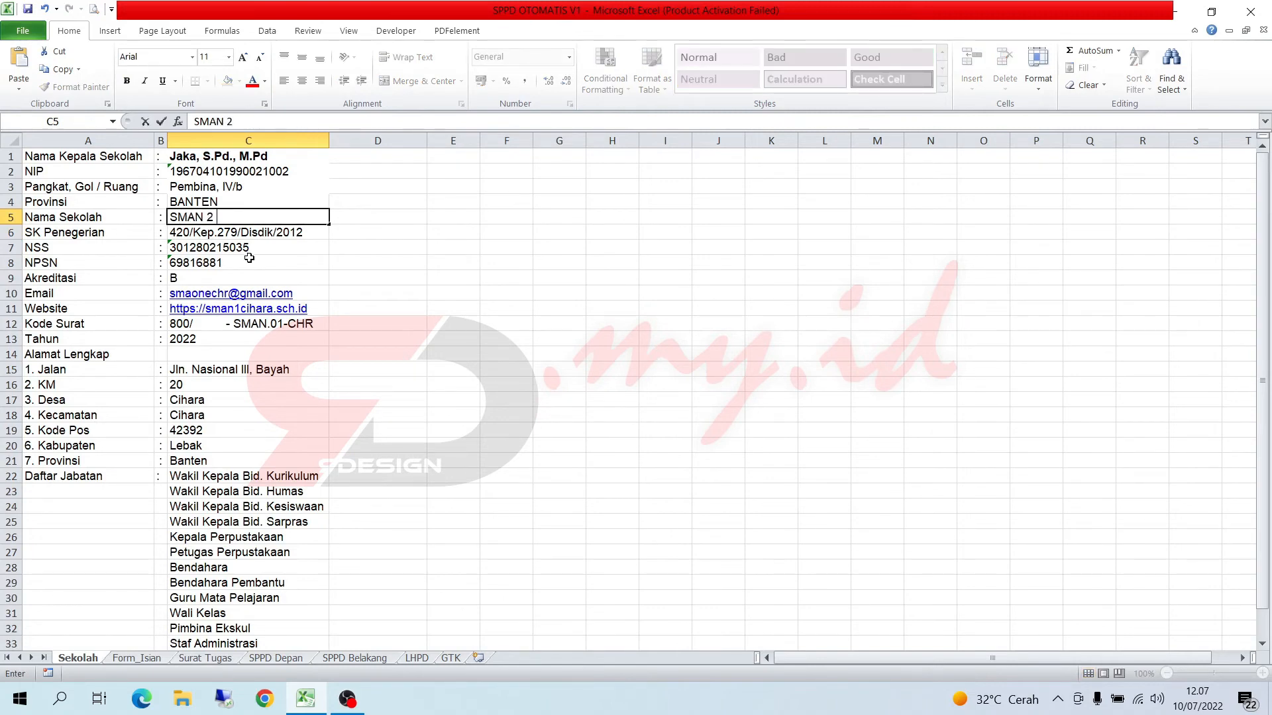
pyautogui.write(' MALINGPIN')
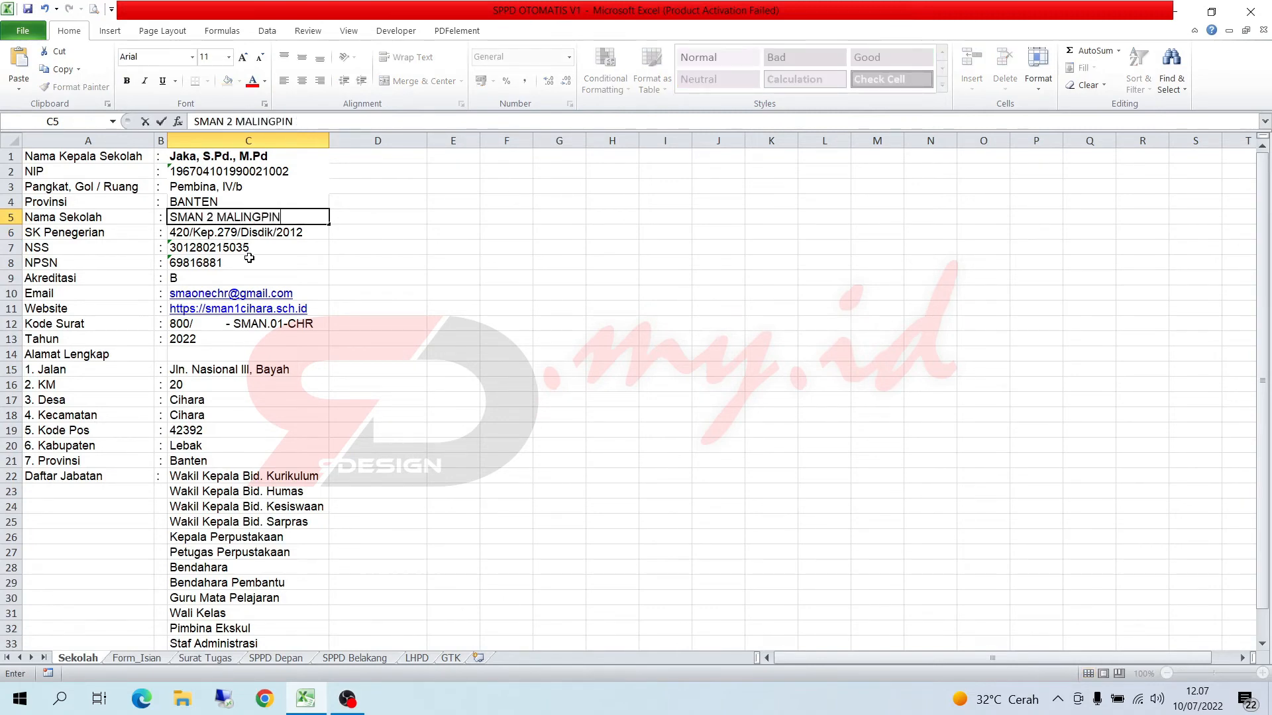
pyautogui.write('G')
pyautogui.press('Return')
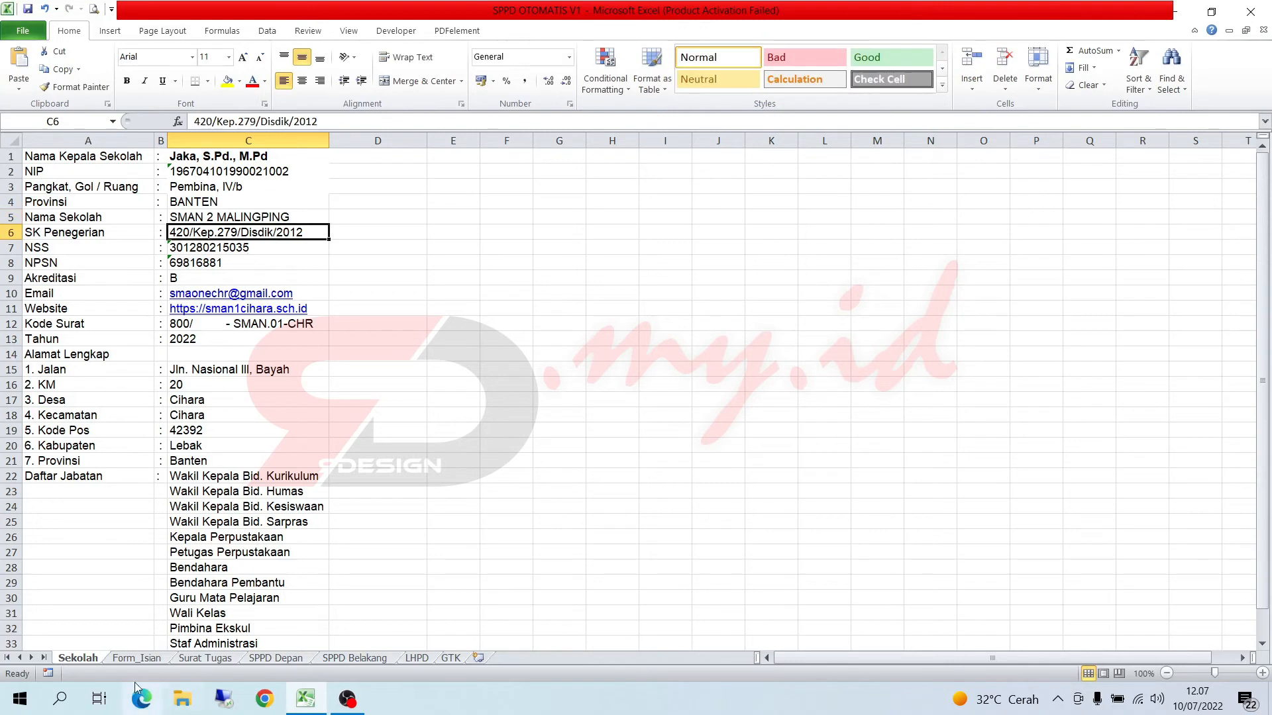
pyautogui.click(197, 659)
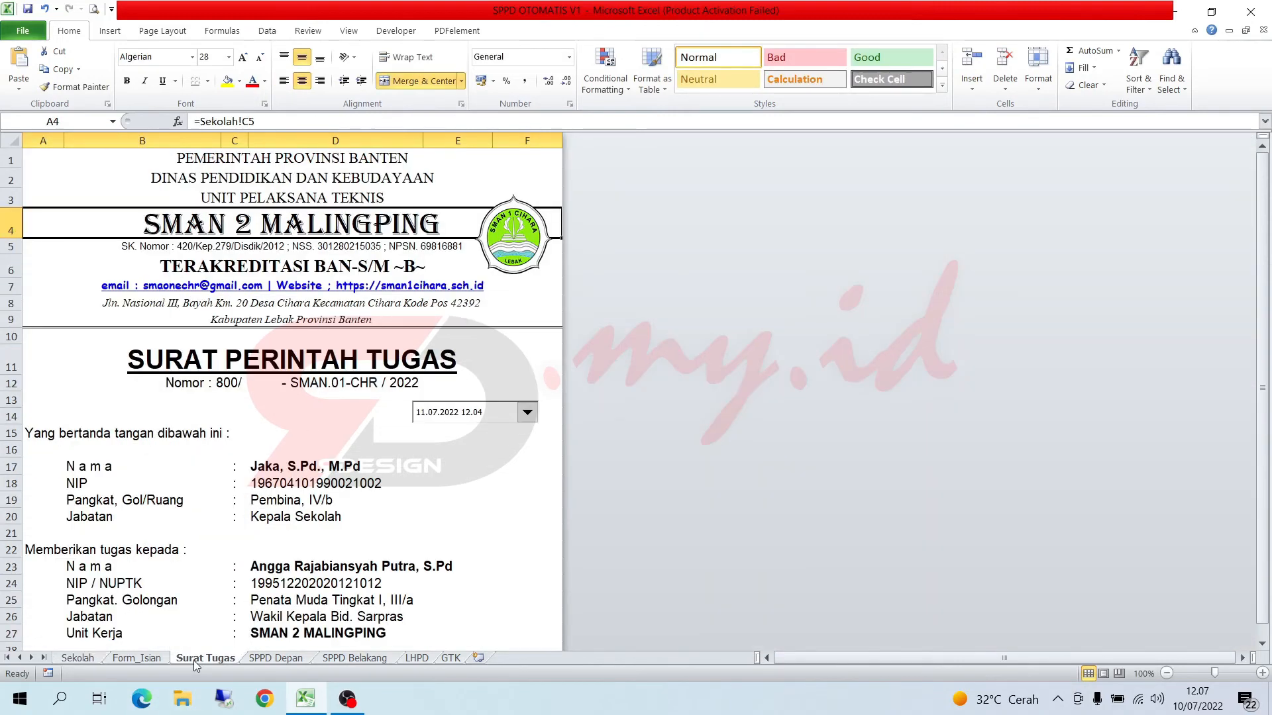
# - Set Nama Sekolah on the Sekolah sheet to SMAN 1 CIHARA and check the Surat Tugas letterhead
pyautogui.click(136, 657)
pyautogui.click(77, 658)
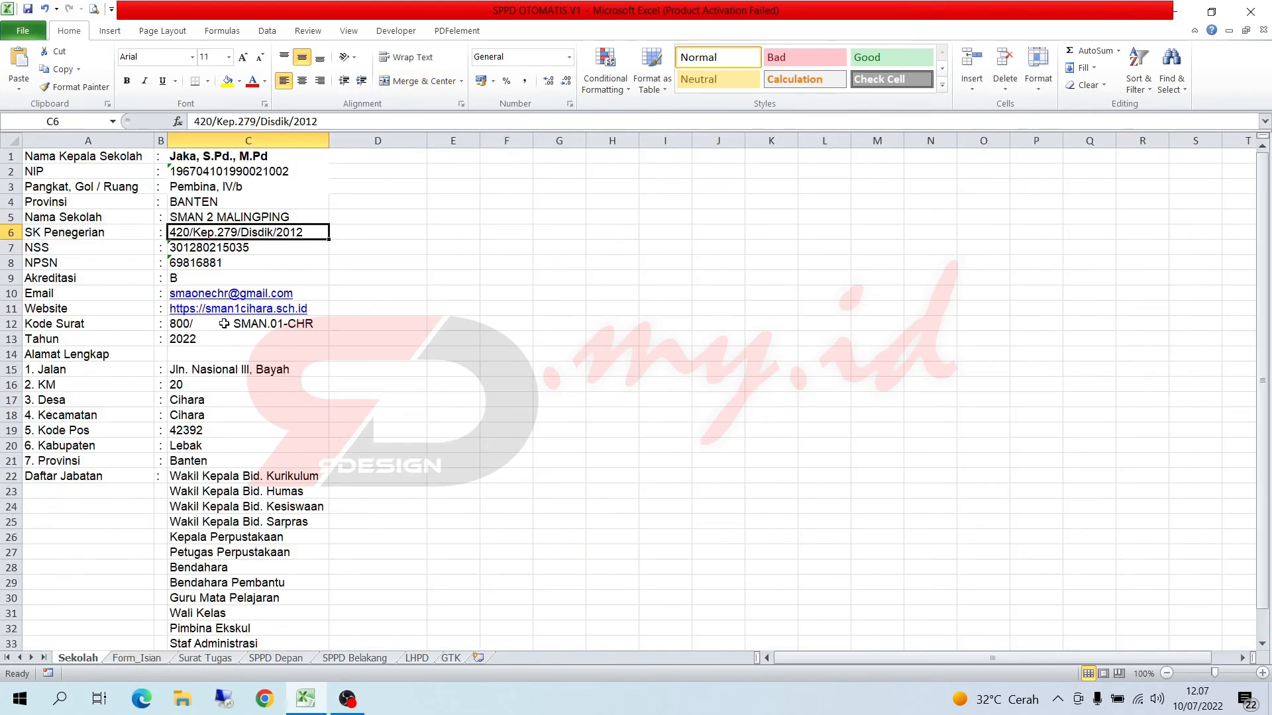
pyautogui.click(257, 217)
pyautogui.write('SMA')
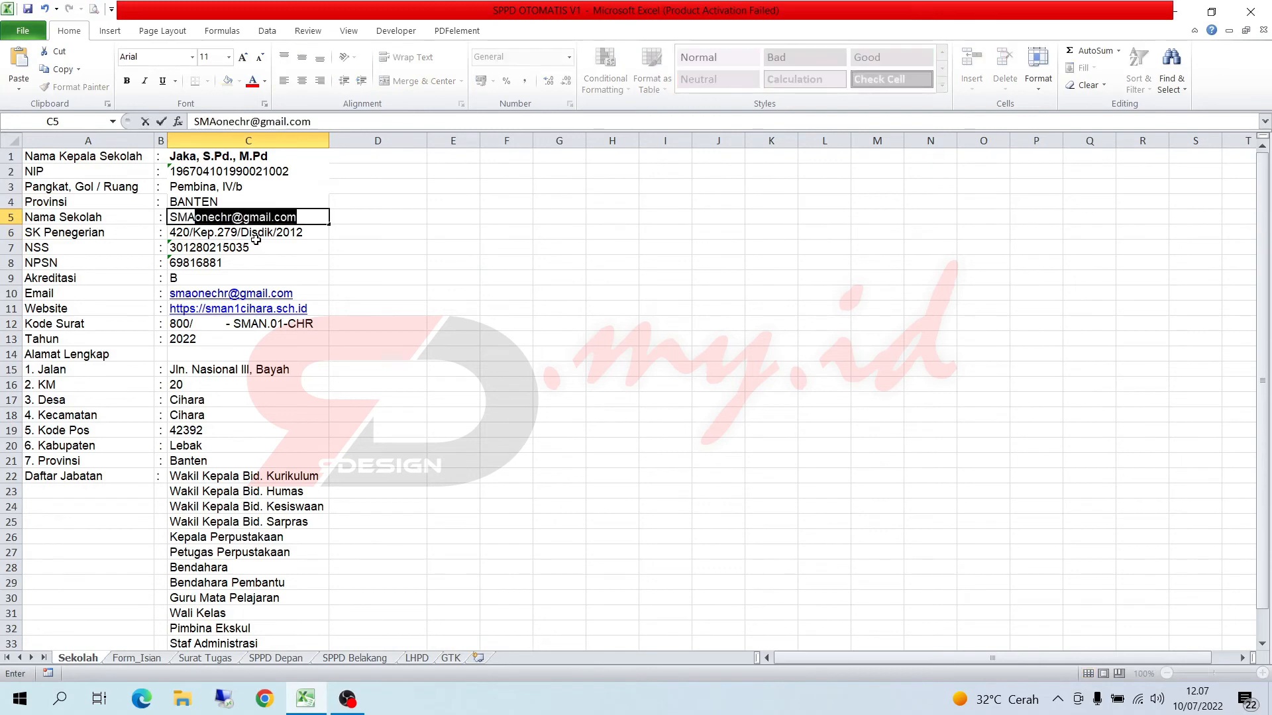
pyautogui.write('N 1 CIHARA')
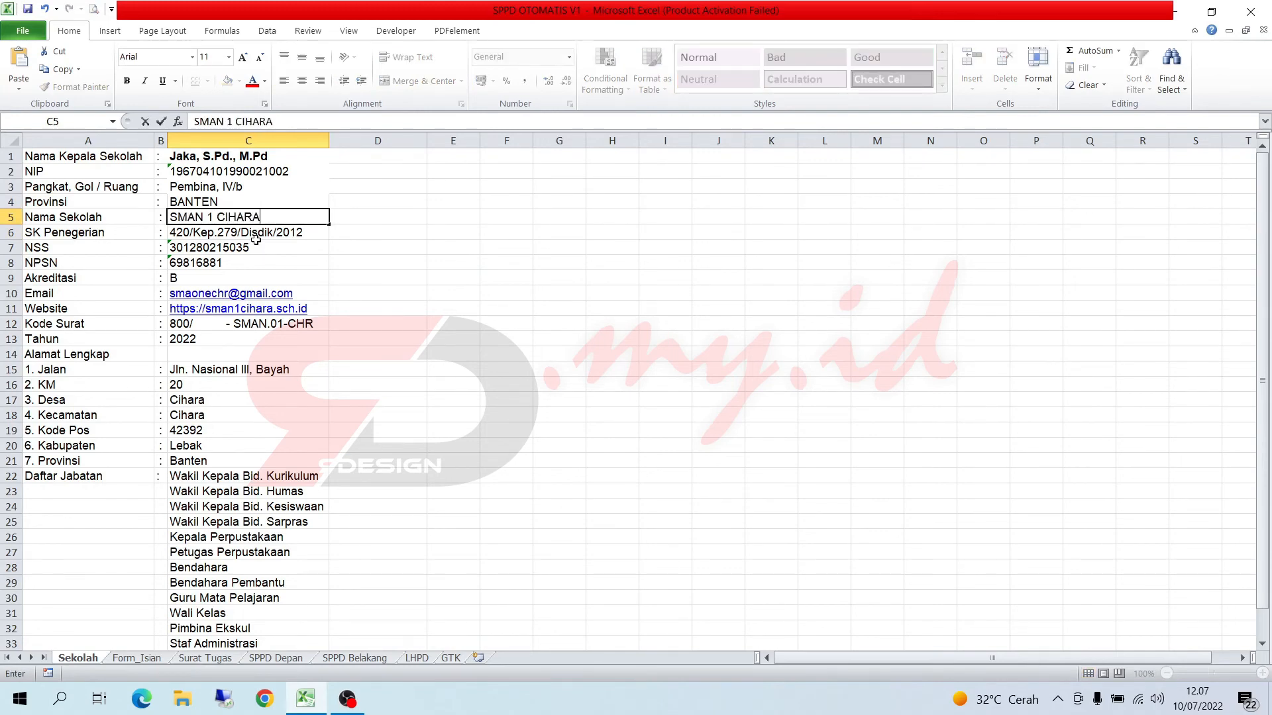
pyautogui.press('Return')
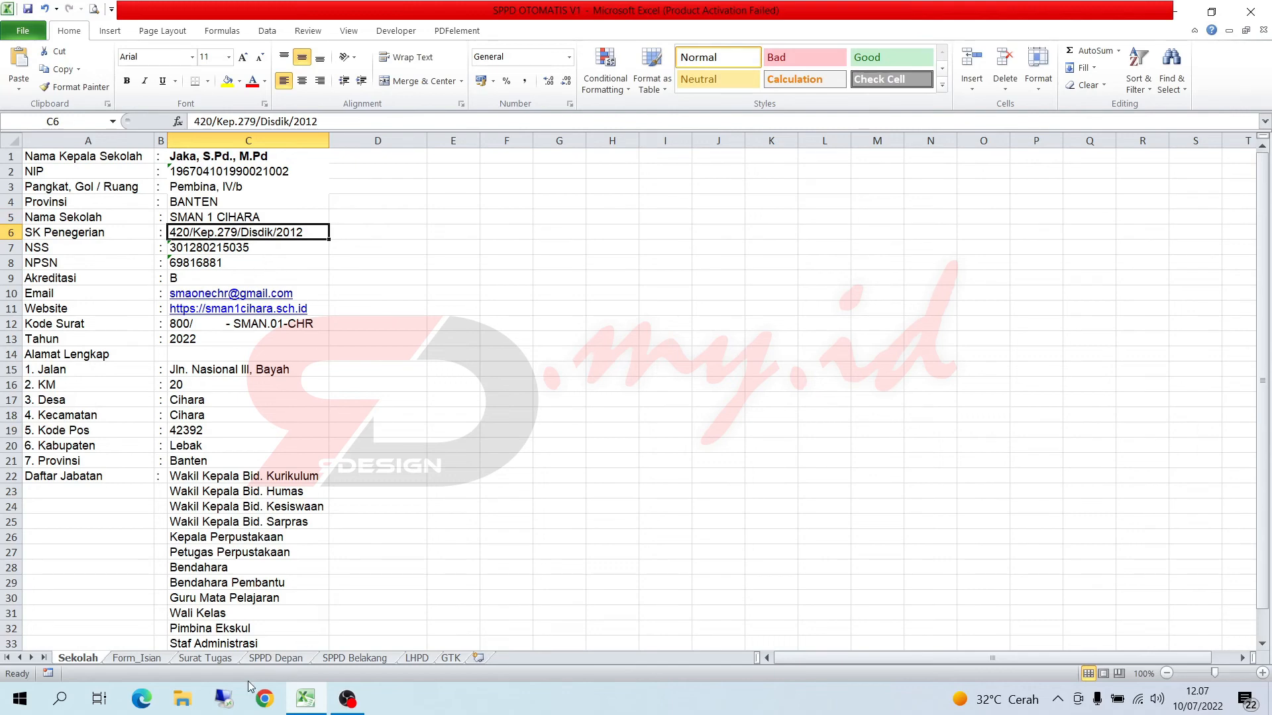
pyautogui.click(131, 661)
pyautogui.click(197, 661)
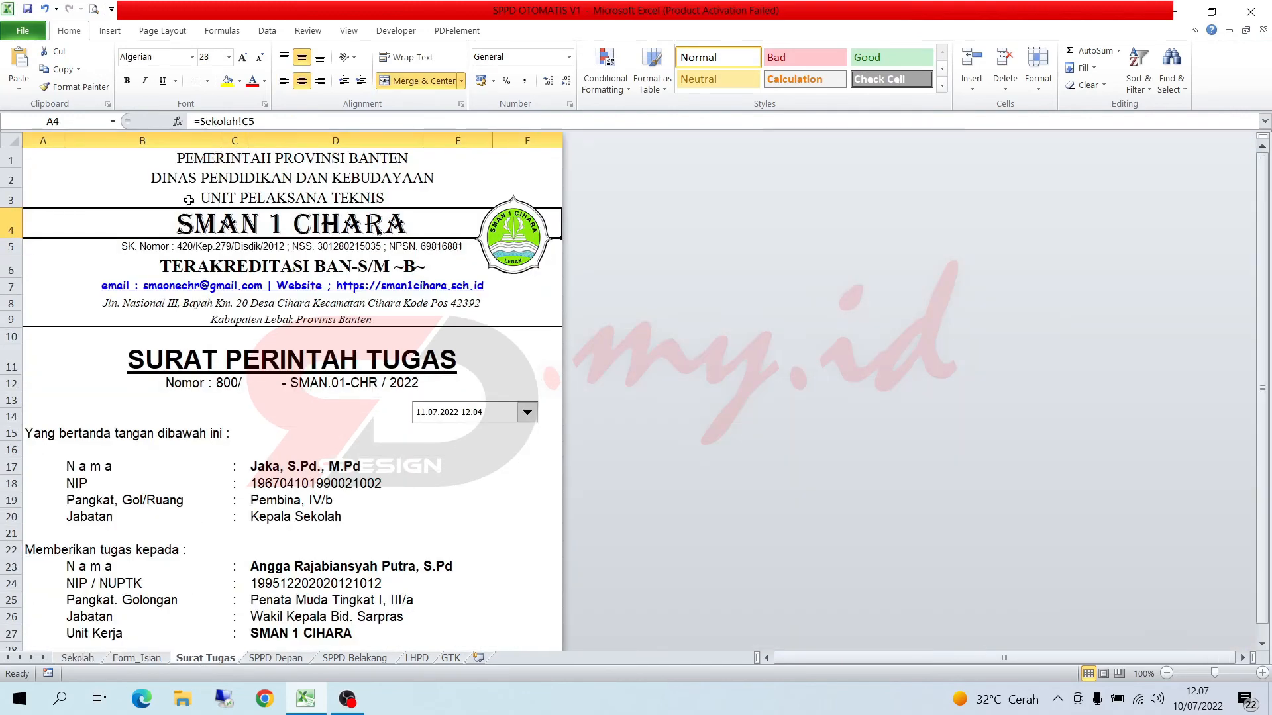
# - Check the print previews of the Surat Tugas and SPPD Depan sheets
pyautogui.click(95, 9)
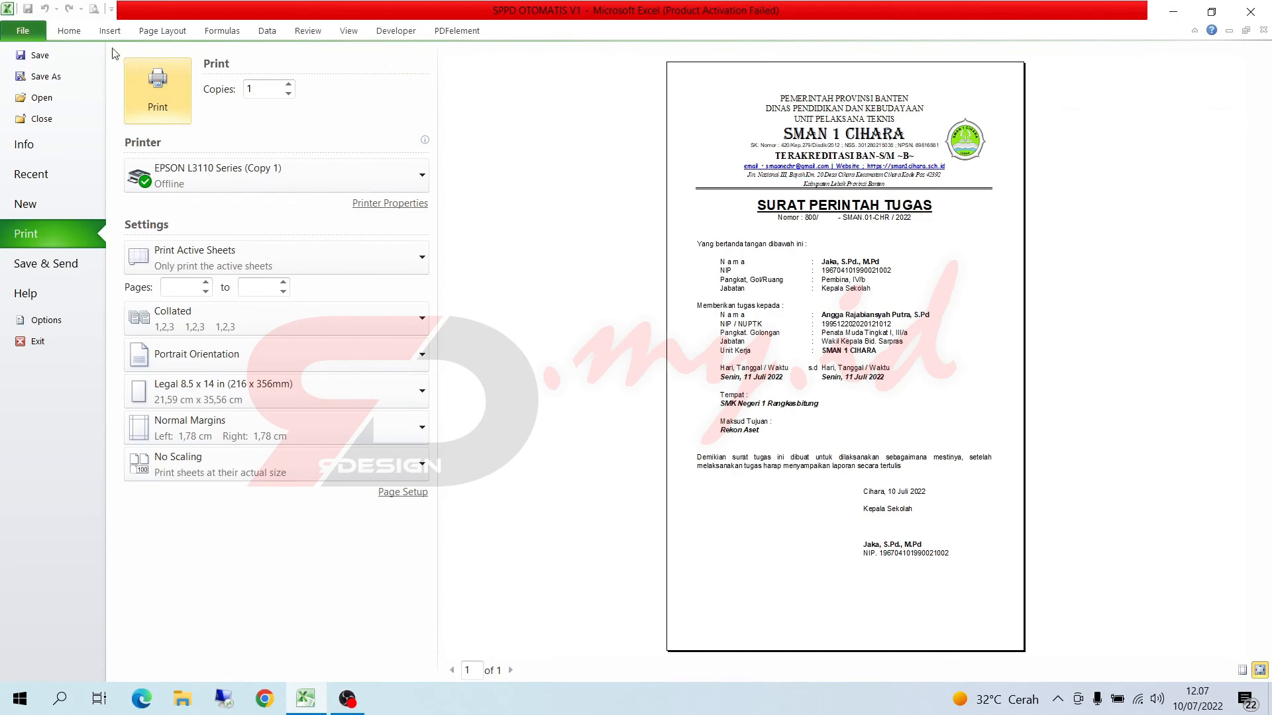
pyautogui.click(90, 33)
pyautogui.click(277, 658)
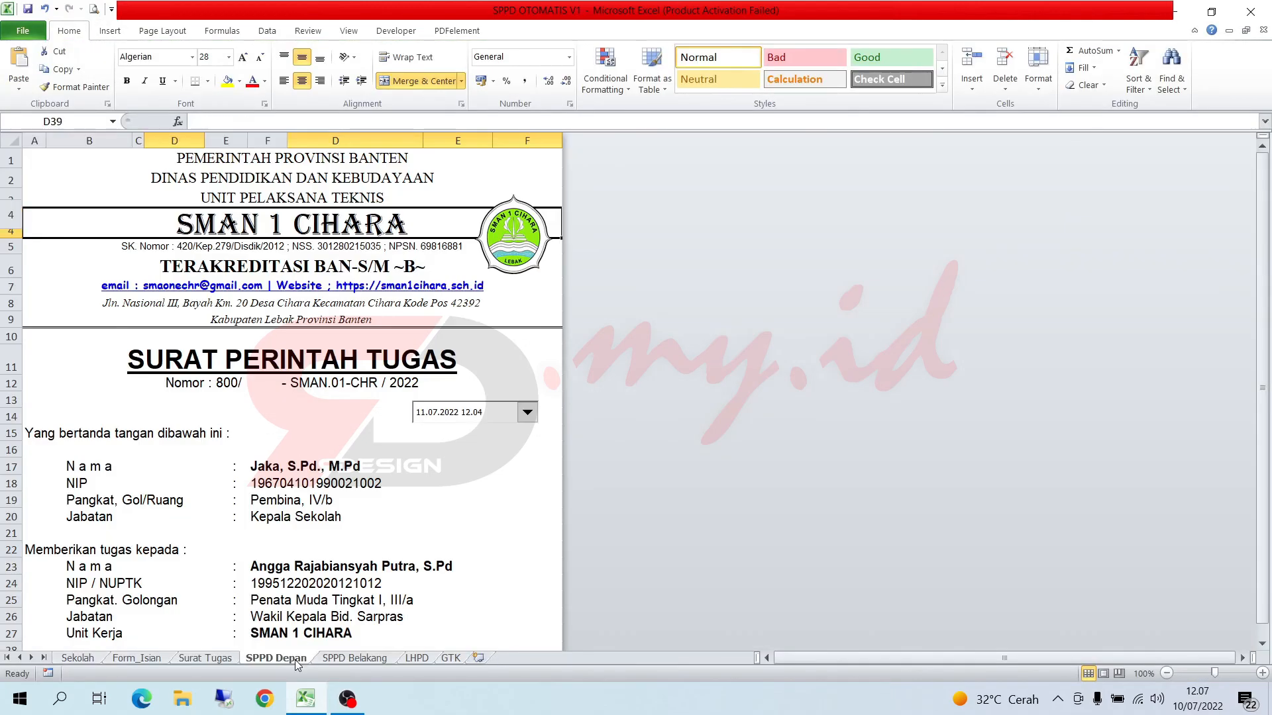
pyautogui.click(93, 9)
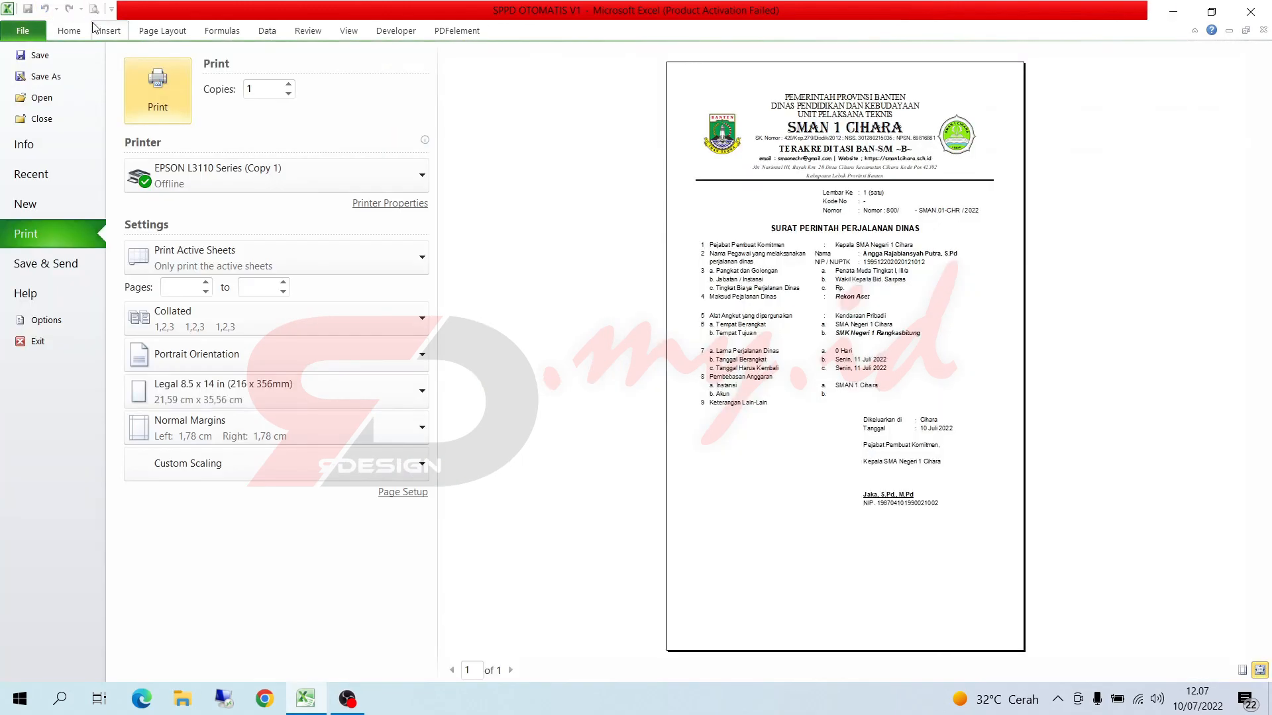
pyautogui.click(69, 31)
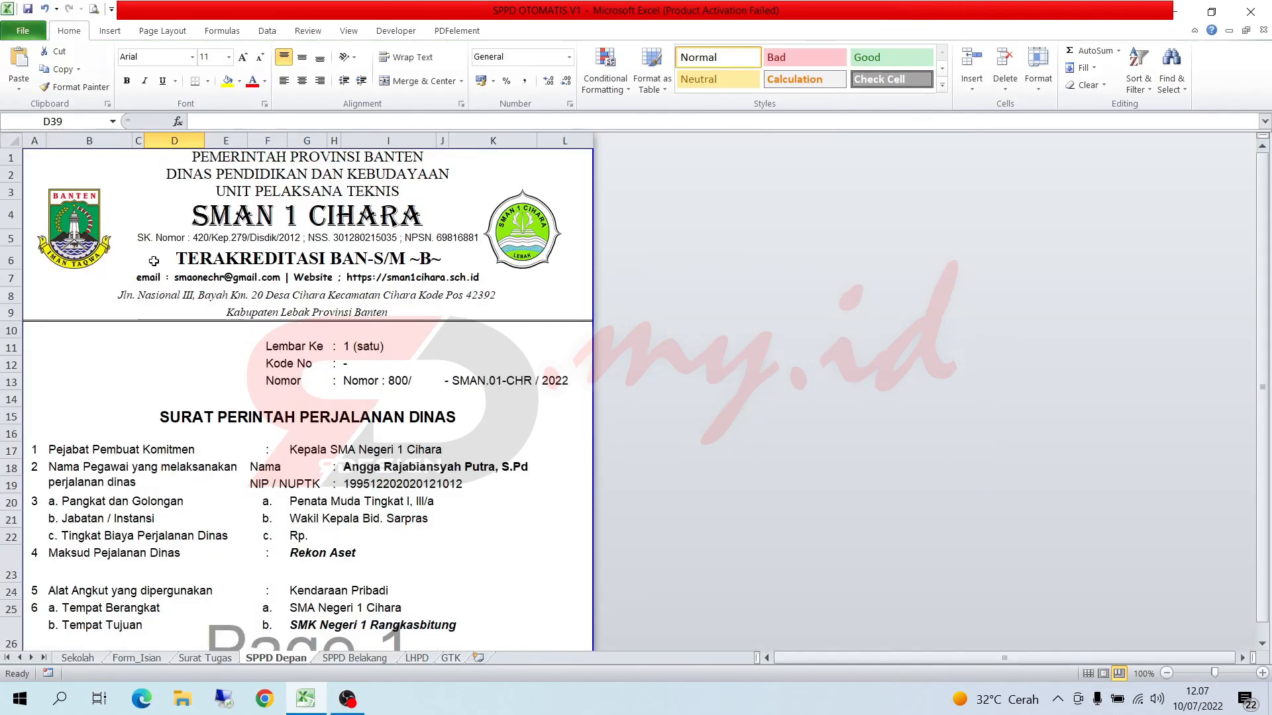
pyautogui.click(208, 465)
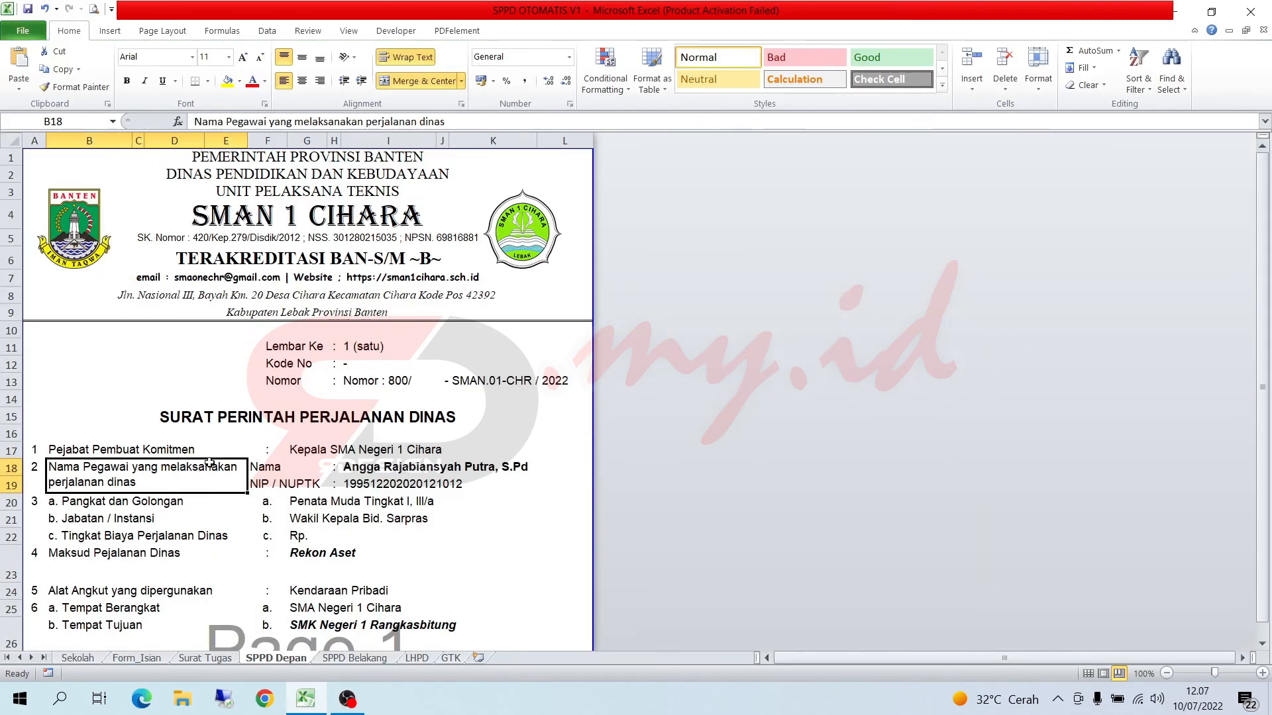
pyautogui.click(114, 361)
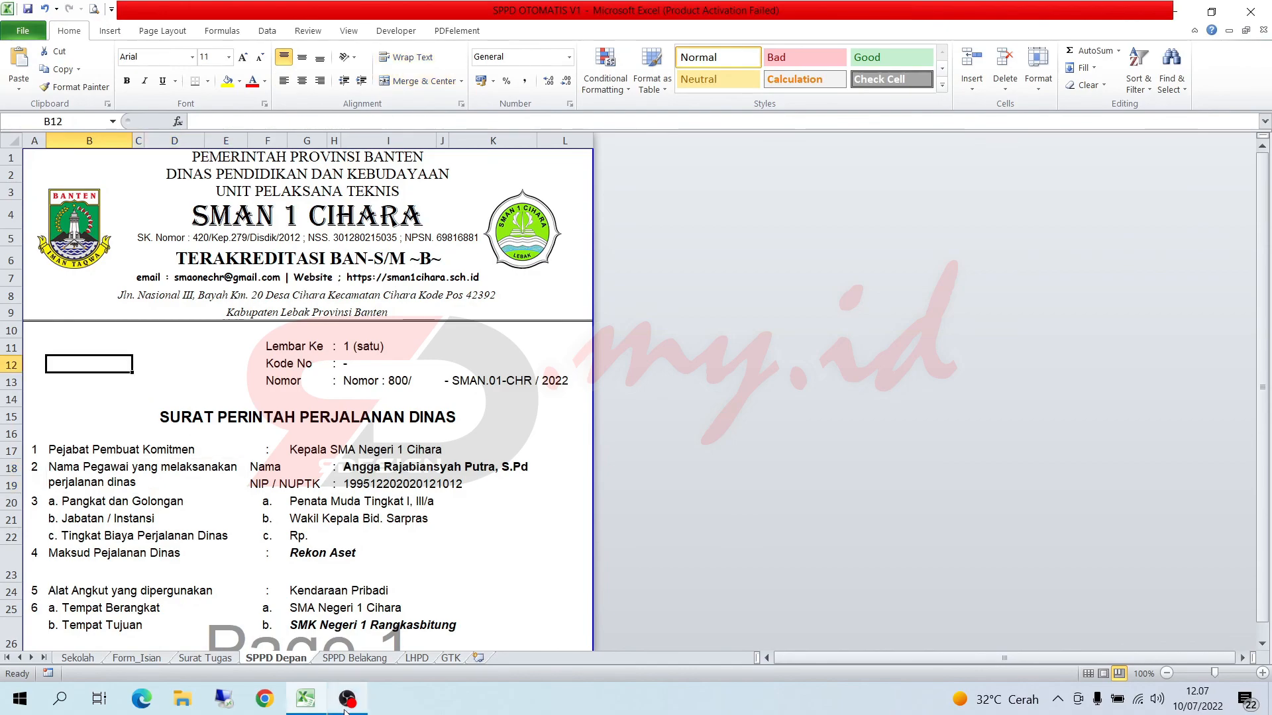